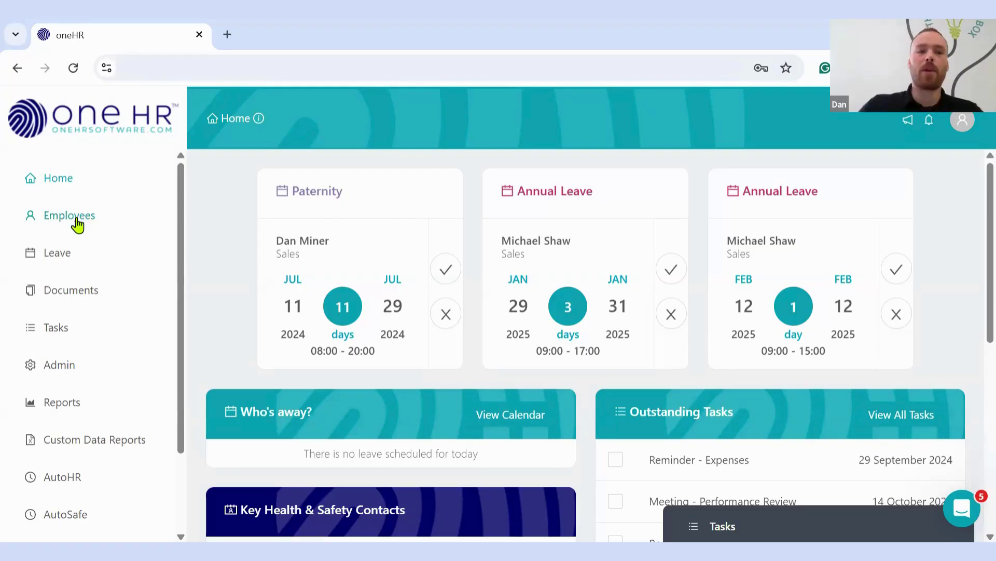
Start a new employee record and enter the first name Test and last name User
left_click(78, 216)
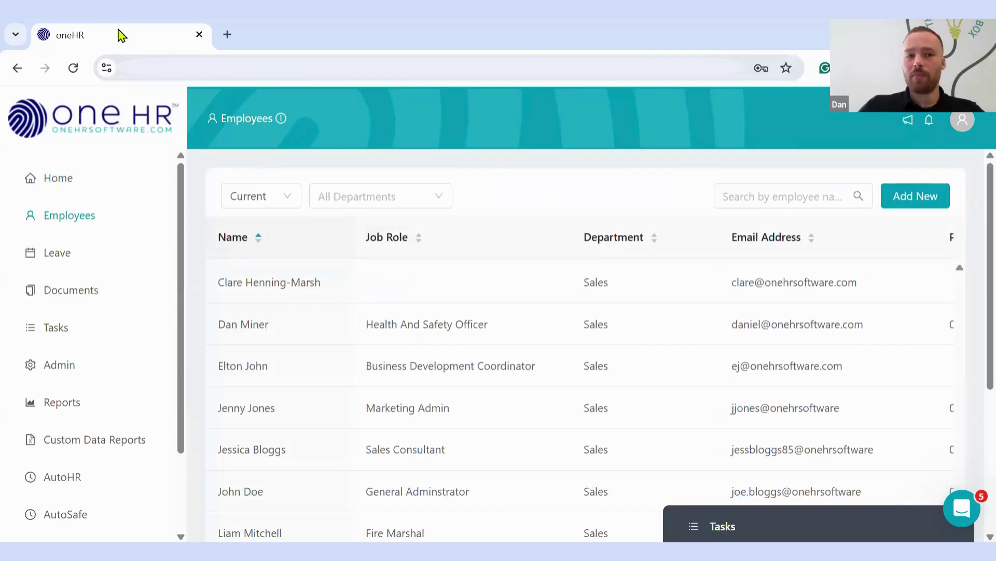
left_click(924, 199)
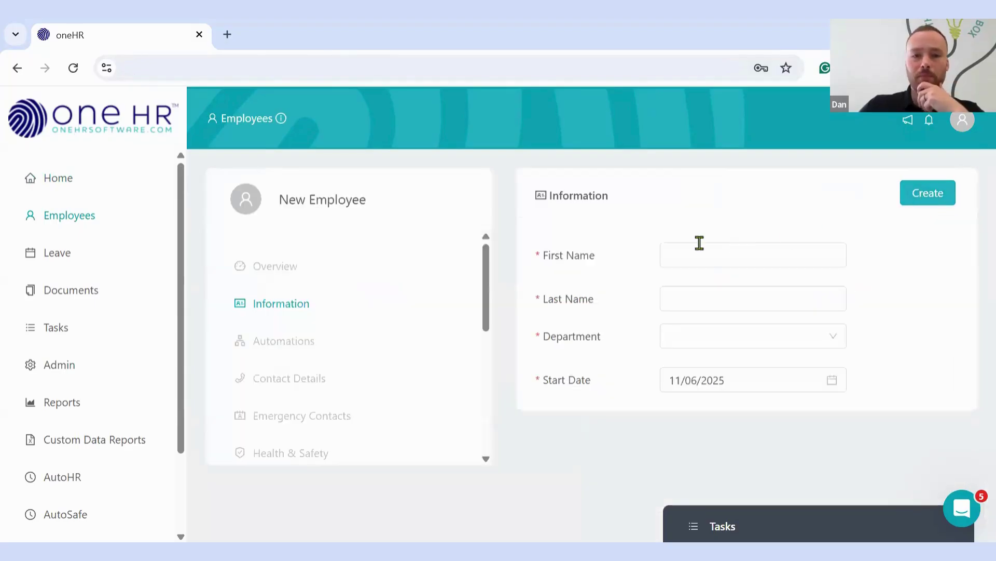
left_click(688, 244)
left_click(688, 243)
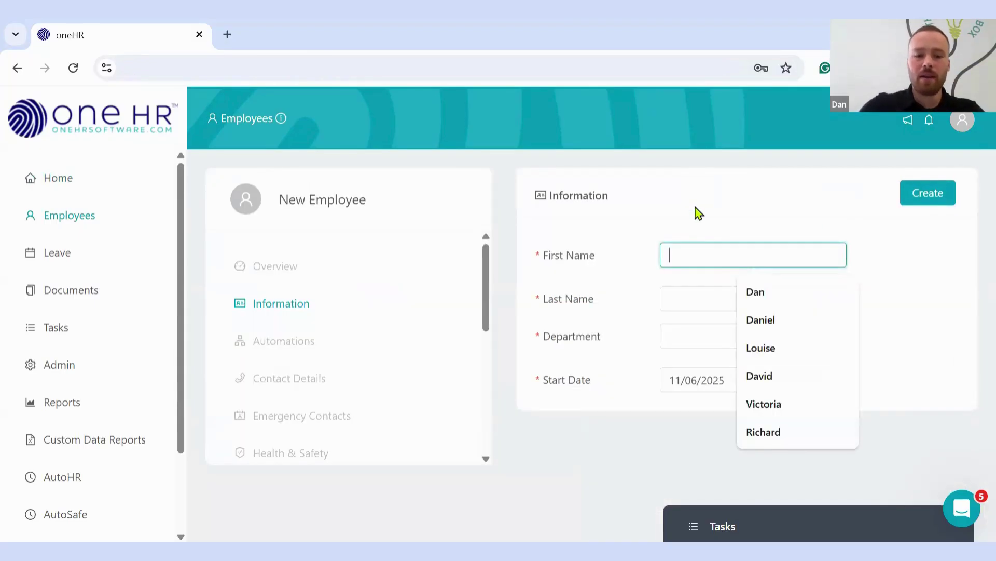
type("Test")
key("Tab")
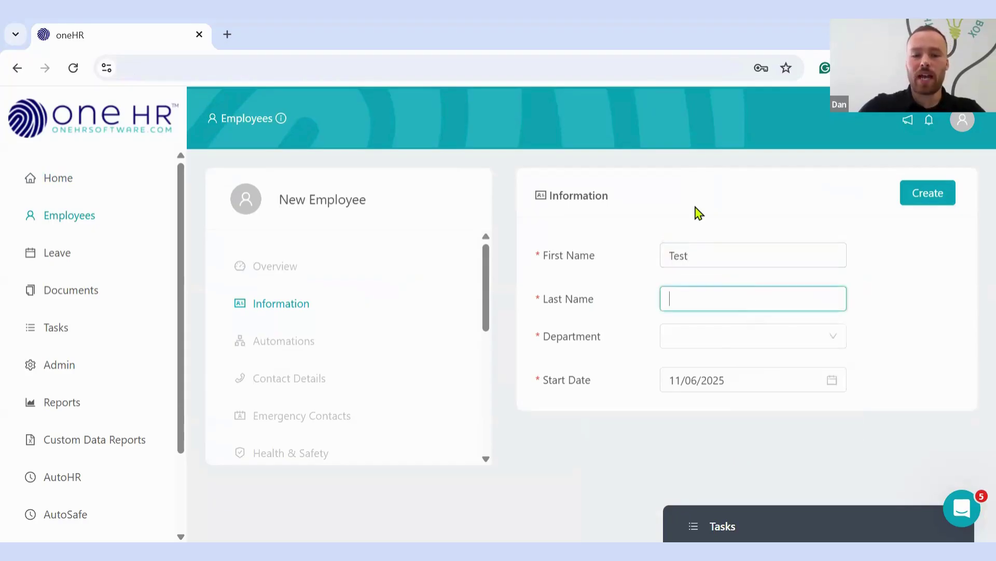
type("User")
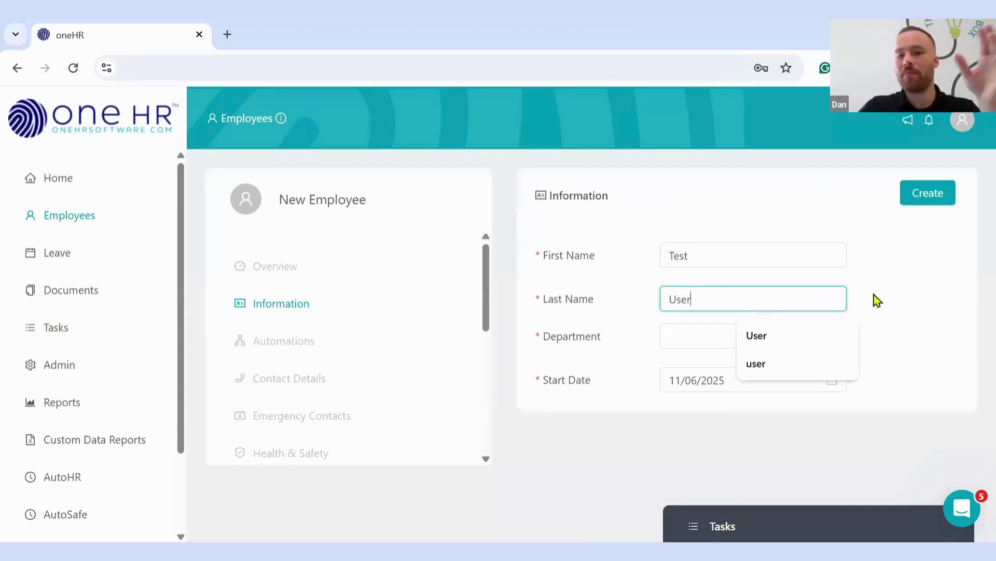
key("Tab")
Assign the new employee to the Marketing department and create the record
left_click(736, 336)
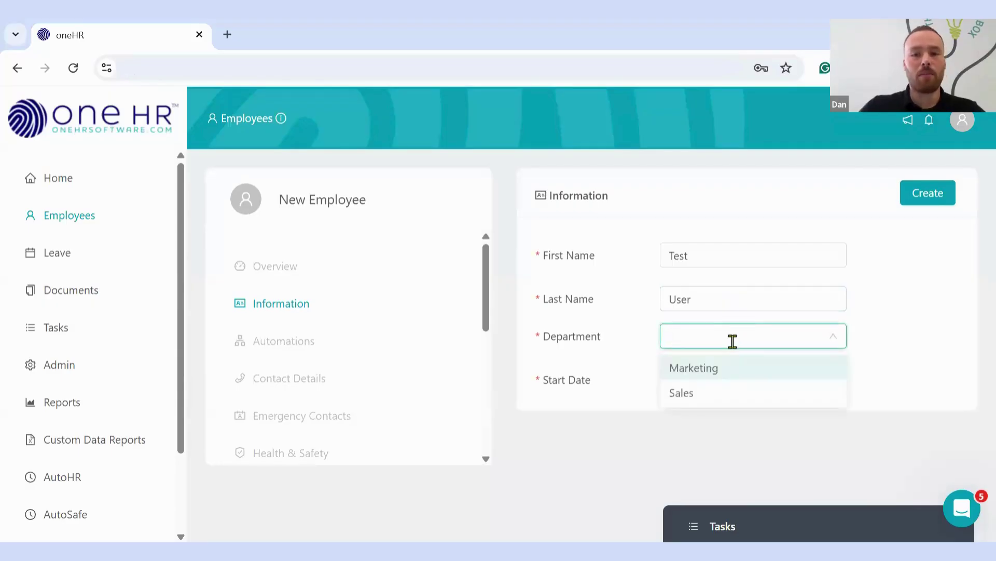
left_click(735, 369)
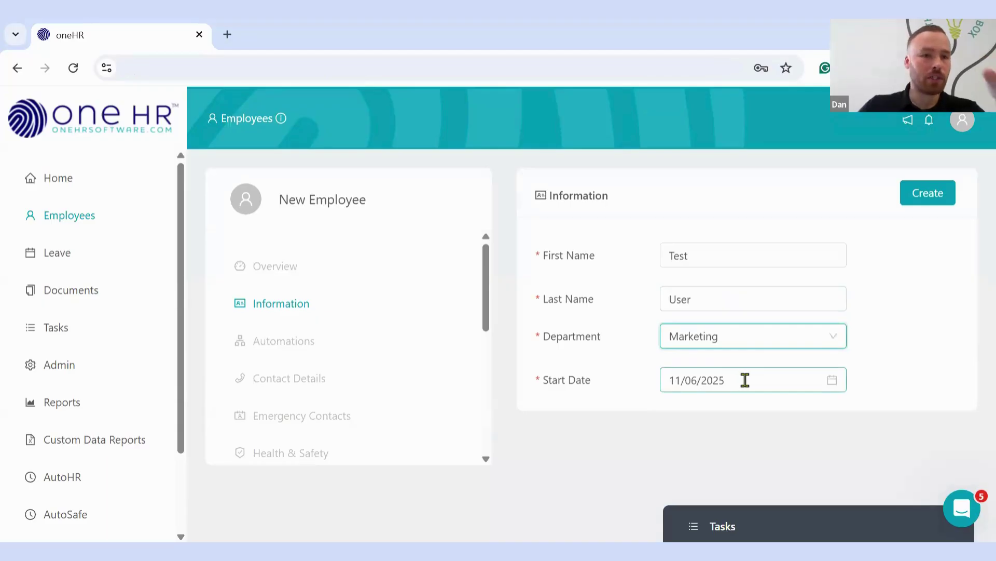
left_click(930, 199)
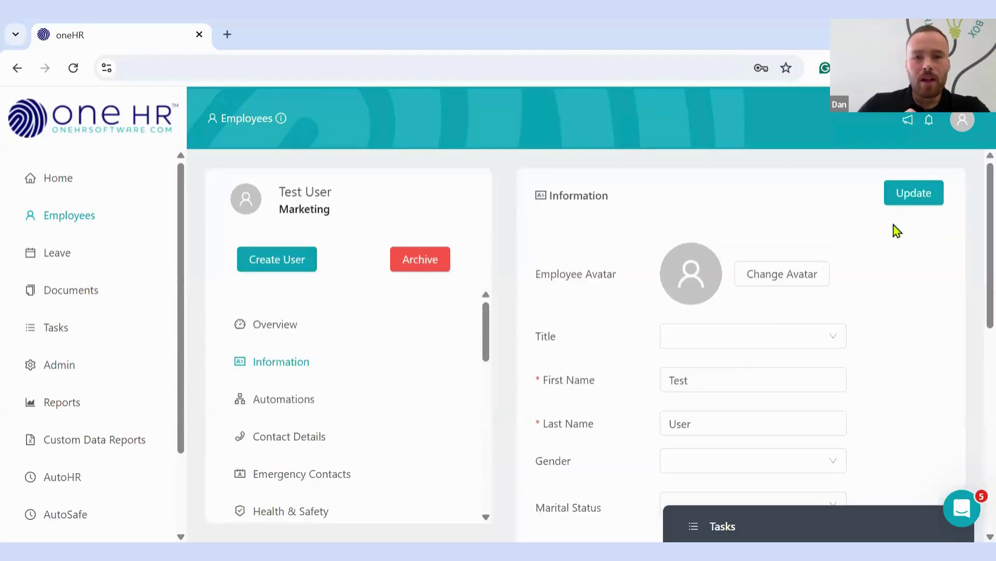
Examine the personal and employment fields on the new employee's information form
left_click(735, 370)
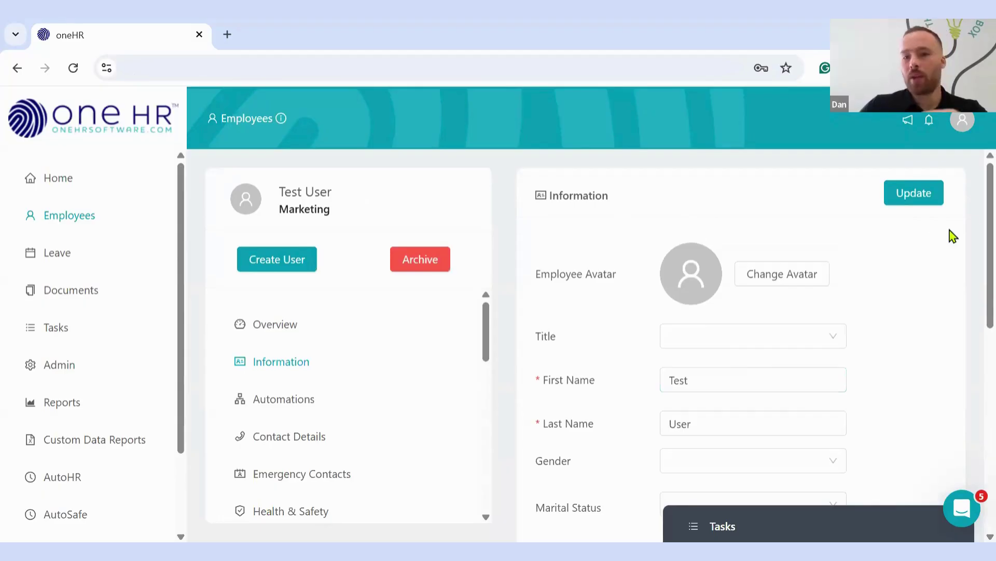
scroll(975, 236, "down", 1)
scroll(975, 244, "down", 2)
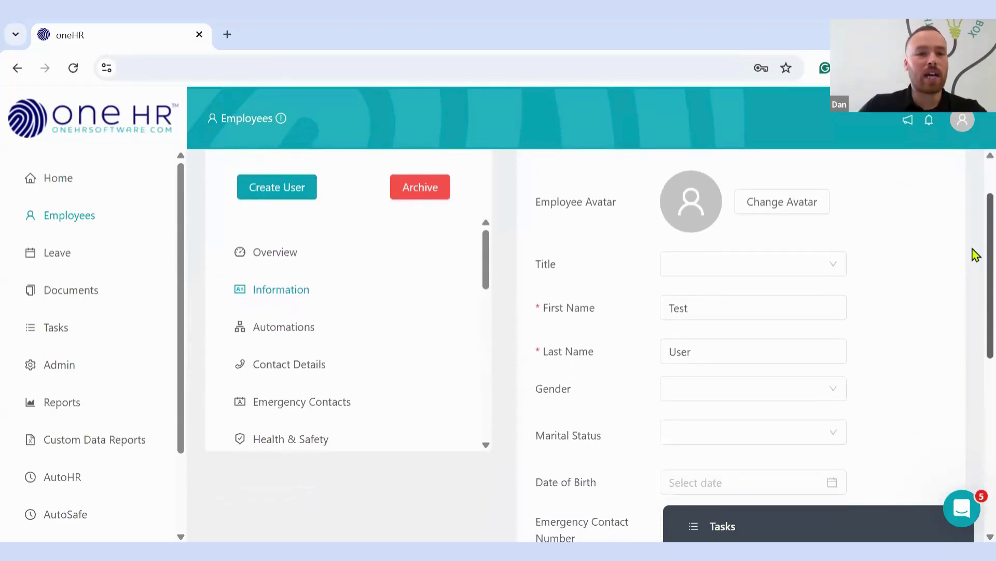
scroll(976, 255, "down", 4)
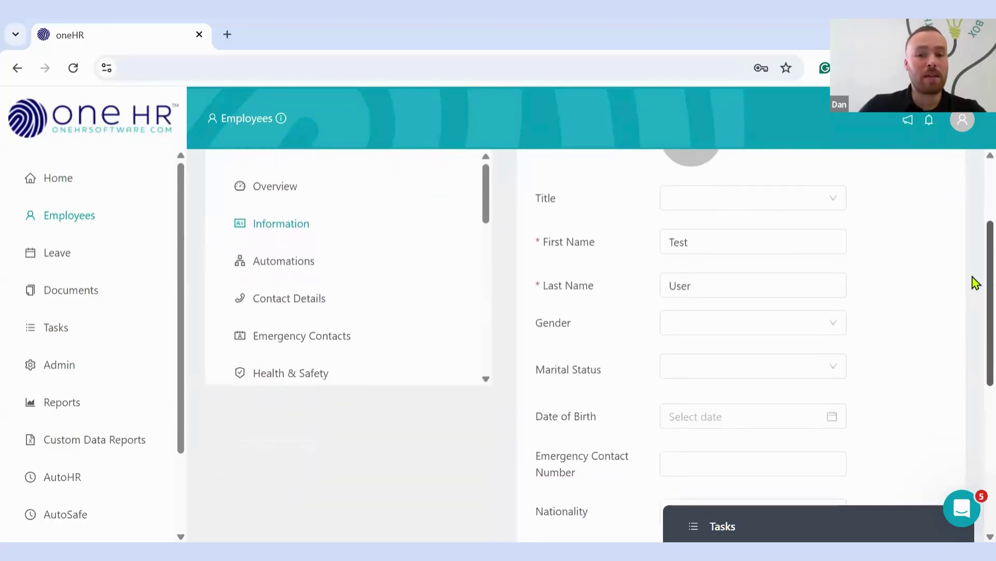
scroll(975, 296, "down", 1)
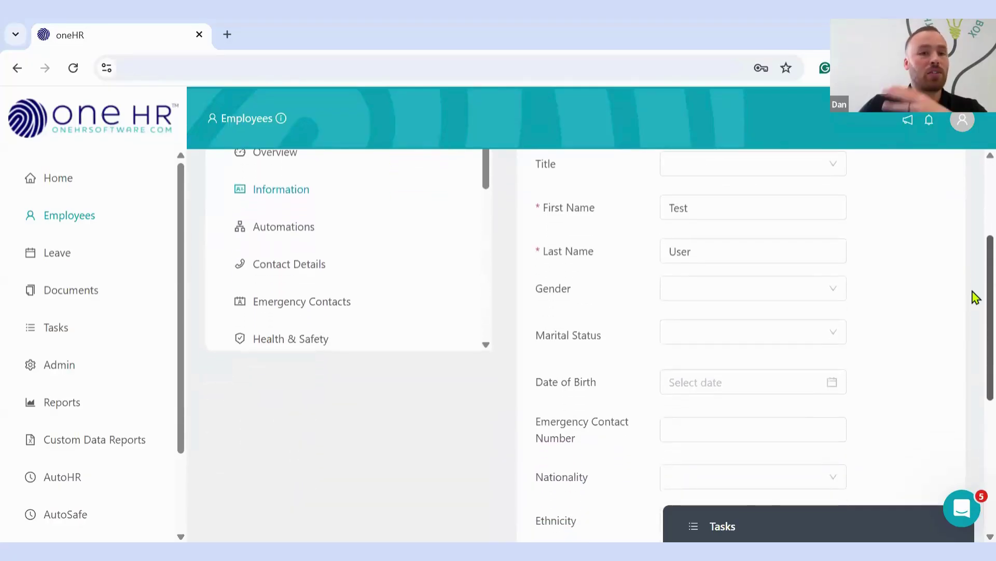
scroll(976, 300, "down", 1)
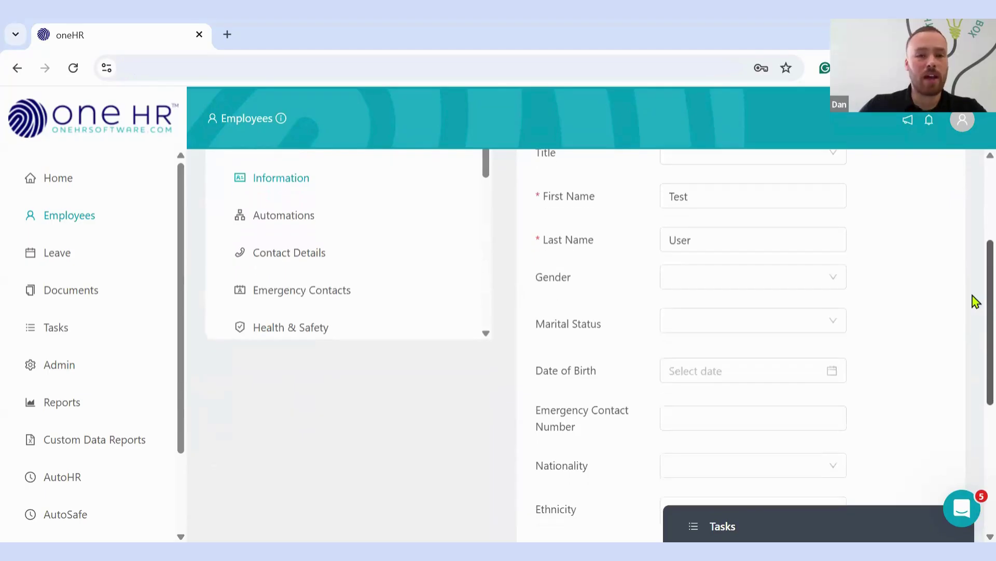
scroll(974, 315, "down", 10)
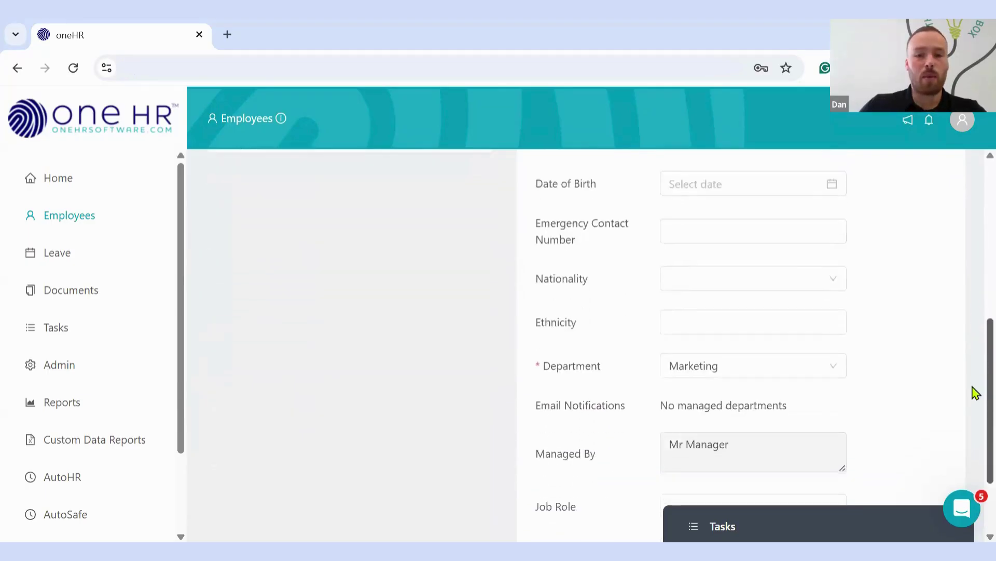
scroll(974, 404, "down", 2)
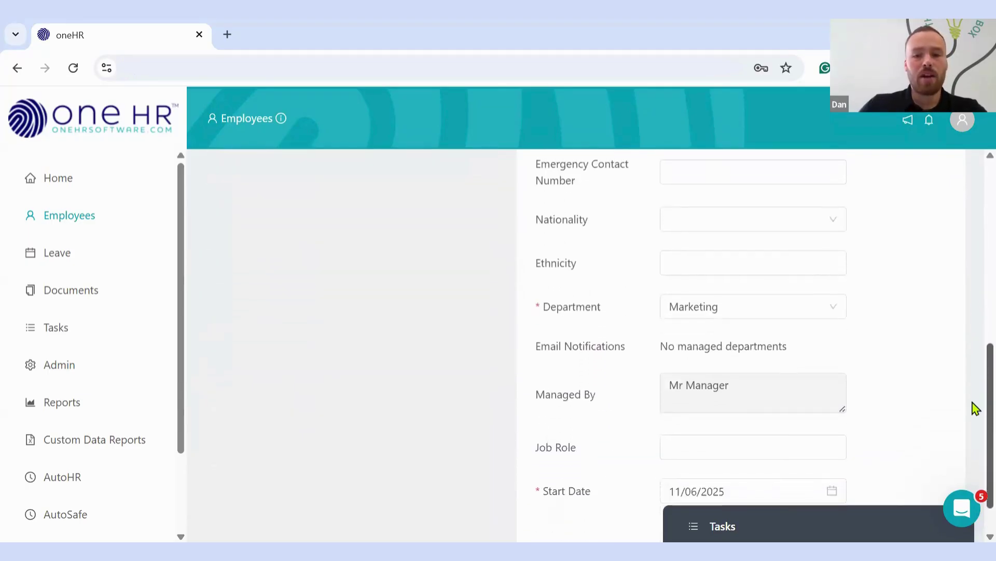
left_click(749, 243)
scroll(753, 283, "up", 3)
scroll(696, 296, "down", 3)
left_click(716, 295)
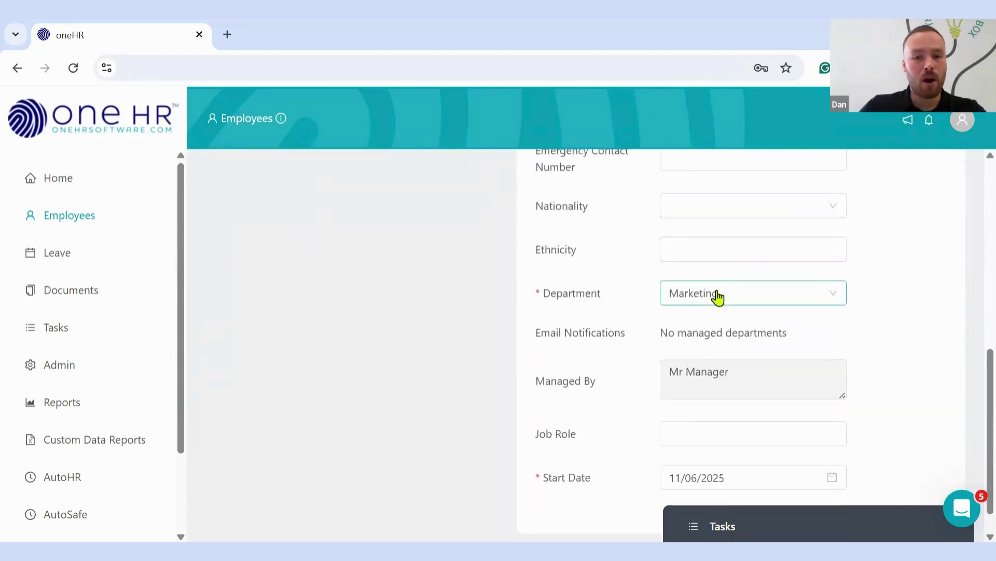
Enter Sales Manager as the employee's job role
left_click(697, 433)
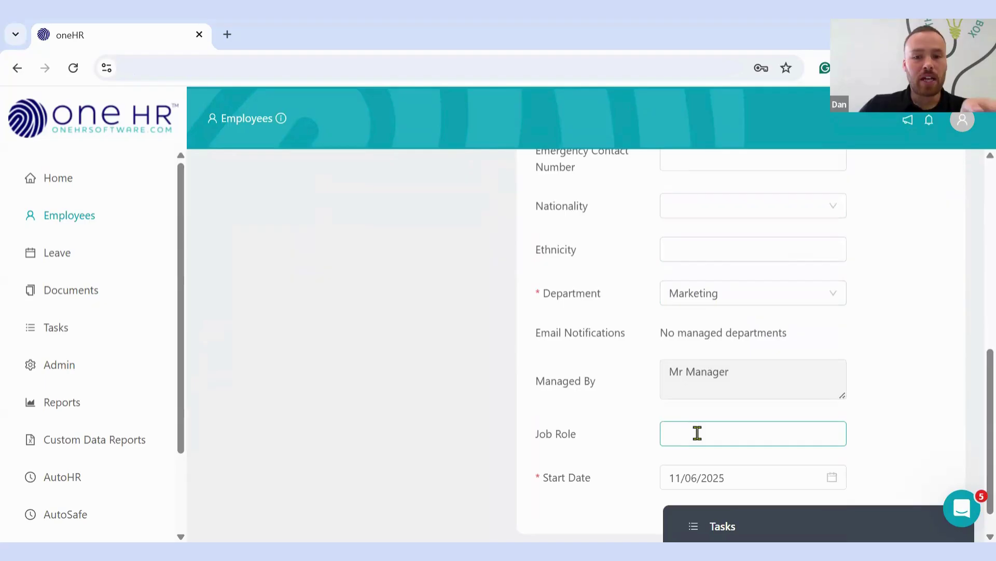
scroll(706, 426, "down", 1)
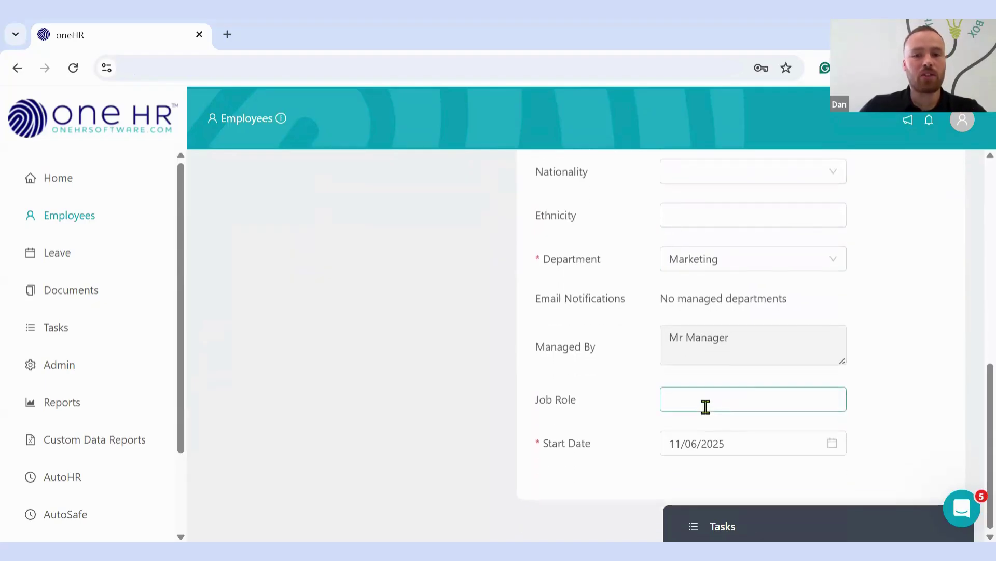
left_click(705, 407)
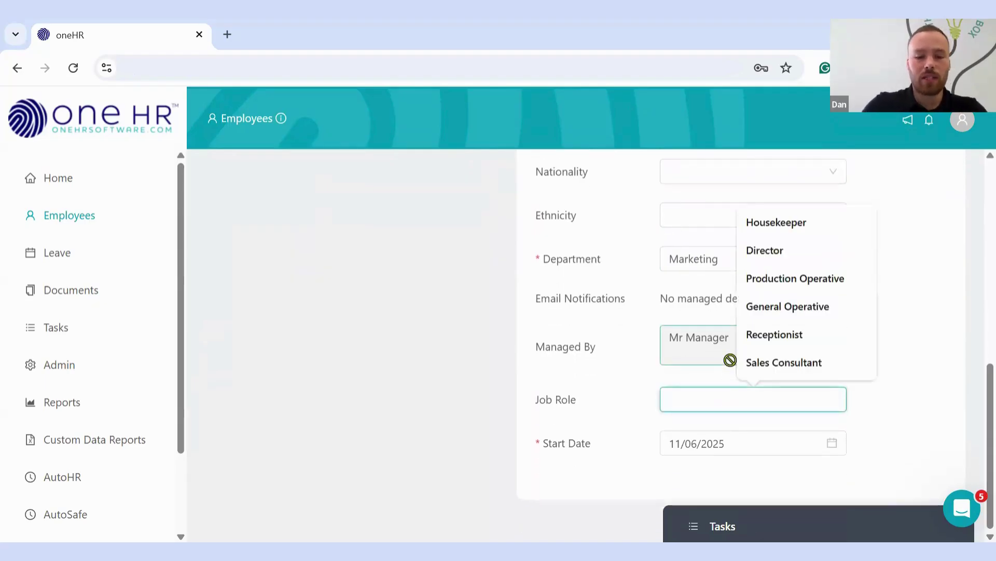
type("Sales Manasg")
key("BackSpace")
key("BackSpace")
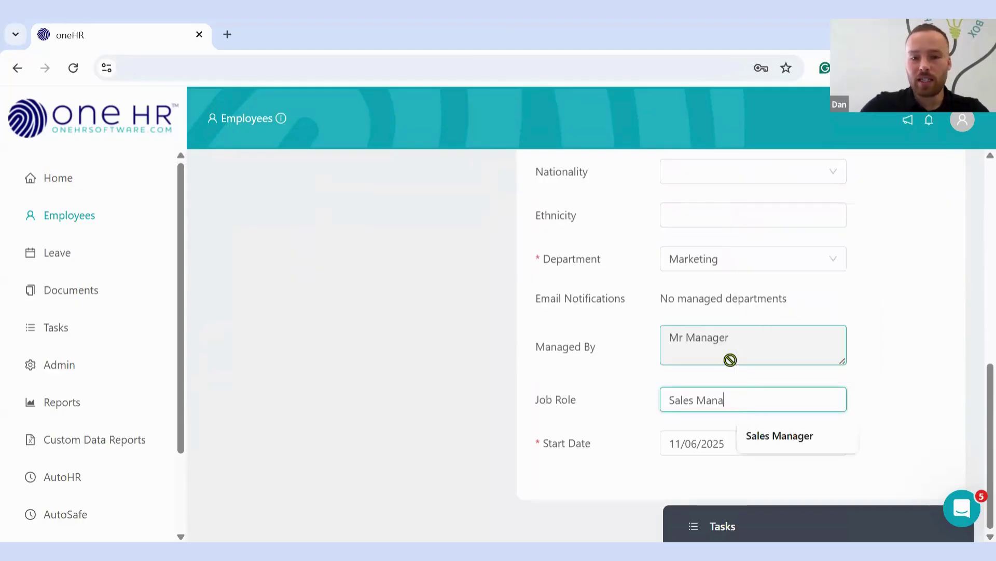
type("ger")
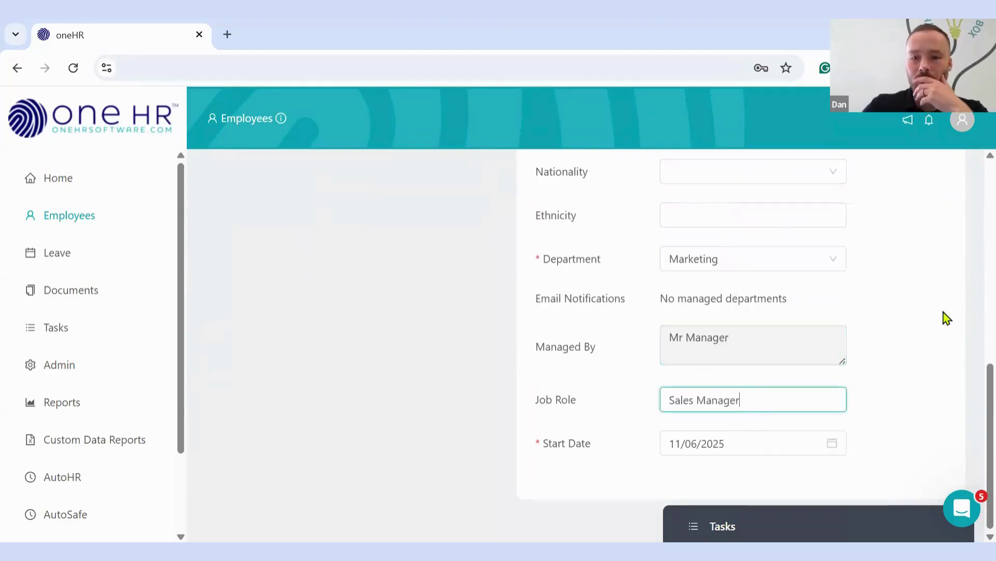
Check the available title options without choosing one, and save the employee's updated information
left_click(946, 318)
scroll(946, 318, "up", 10)
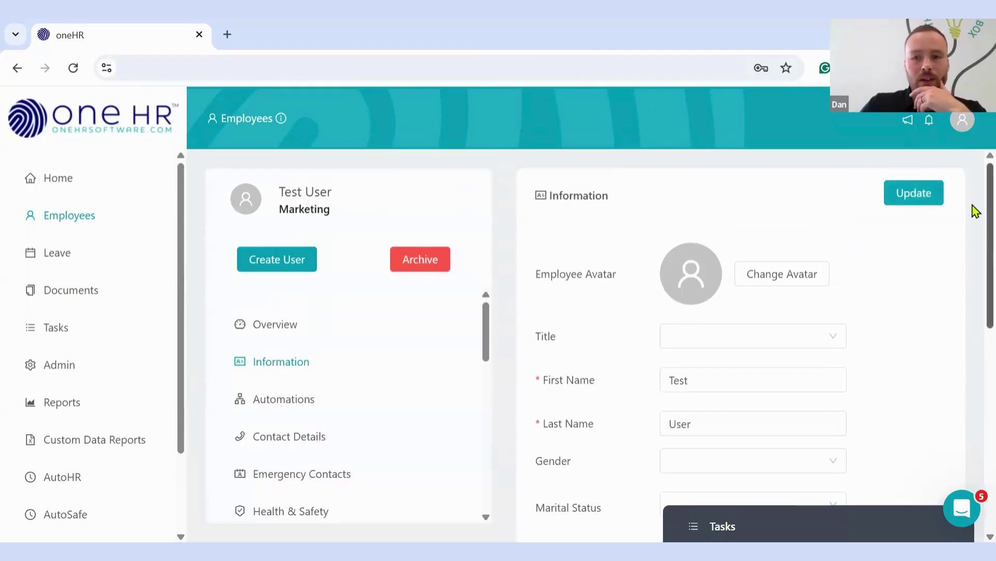
scroll(974, 237, "down", 1)
scroll(973, 247, "down", 2)
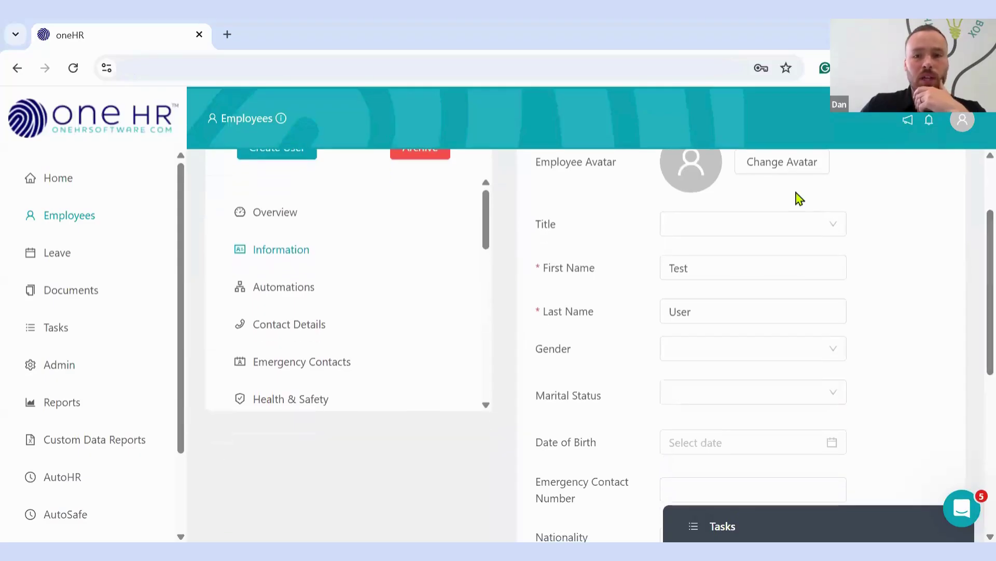
left_click(818, 230)
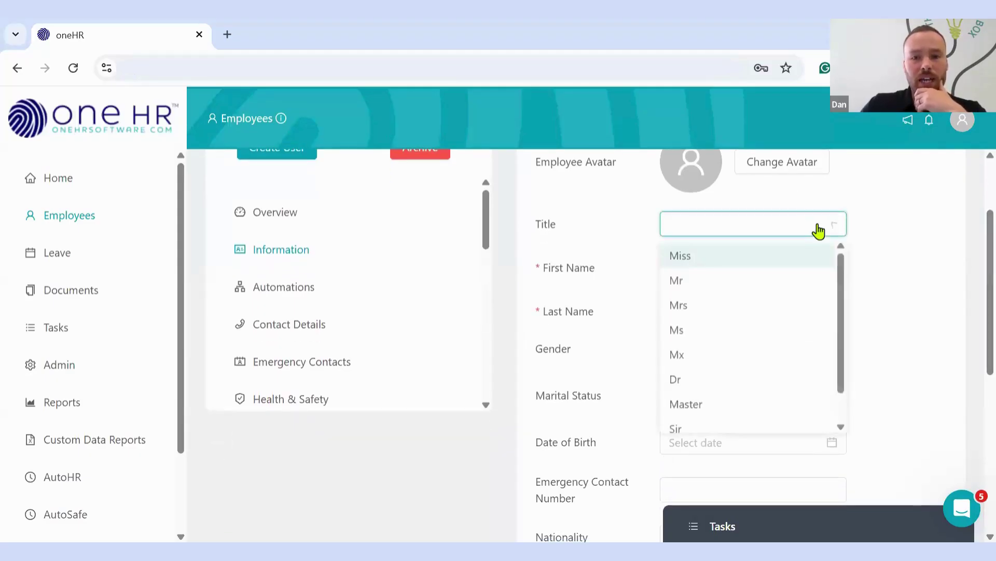
left_click(819, 230)
left_click(727, 313)
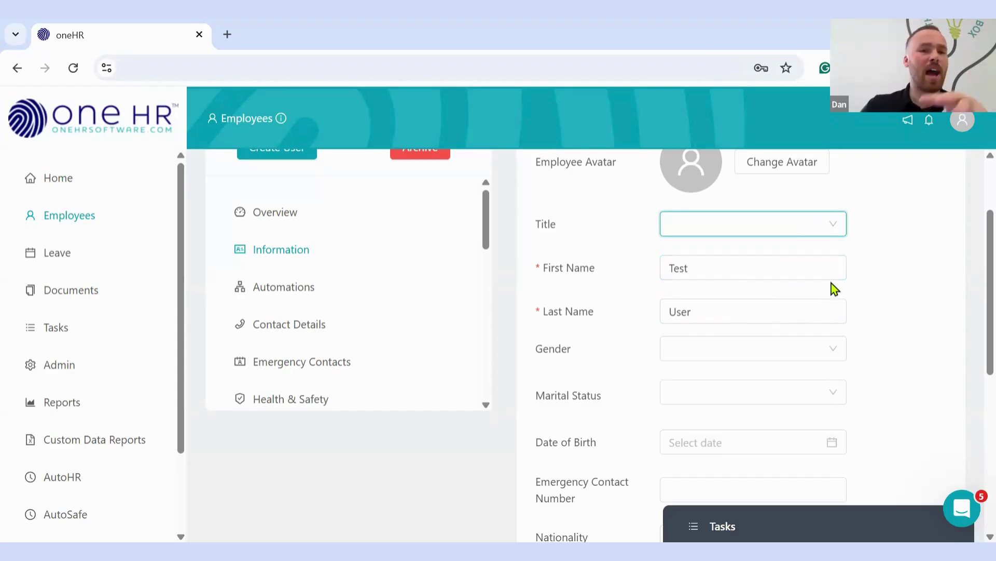
scroll(828, 270, "up", 3)
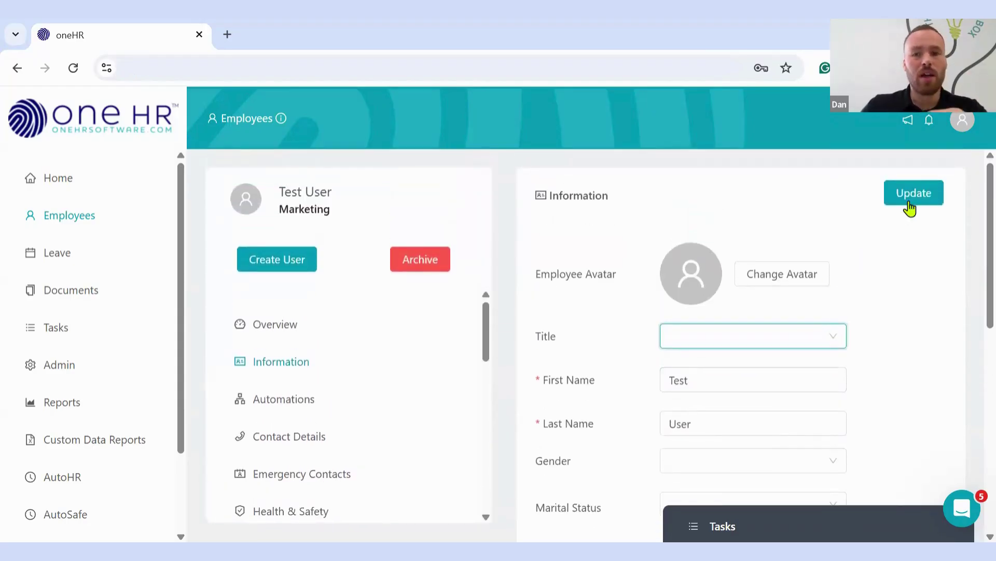
left_click(916, 203)
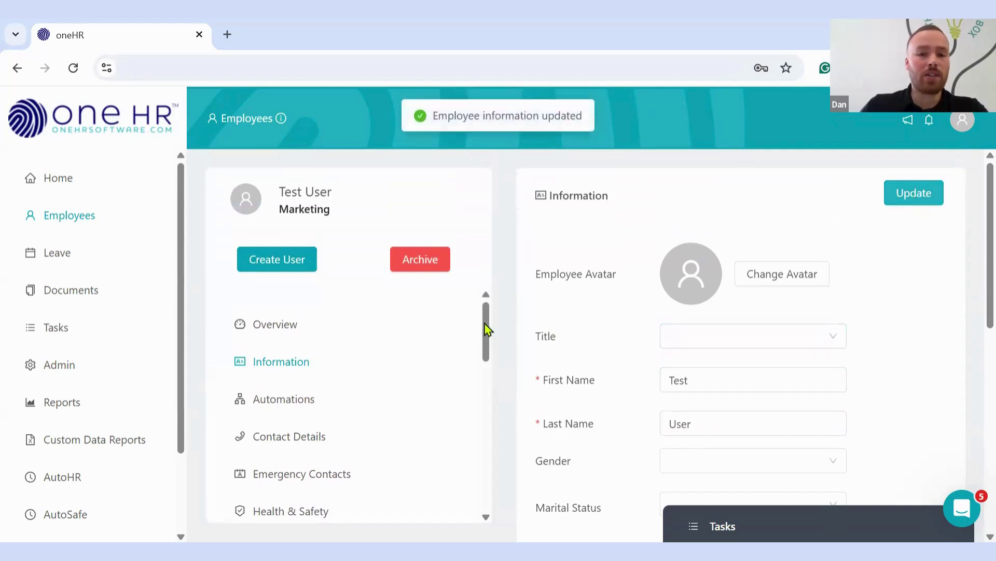
Review the employee's contact details fields and emergency contacts section
left_click_drag(487, 329, 378, 356)
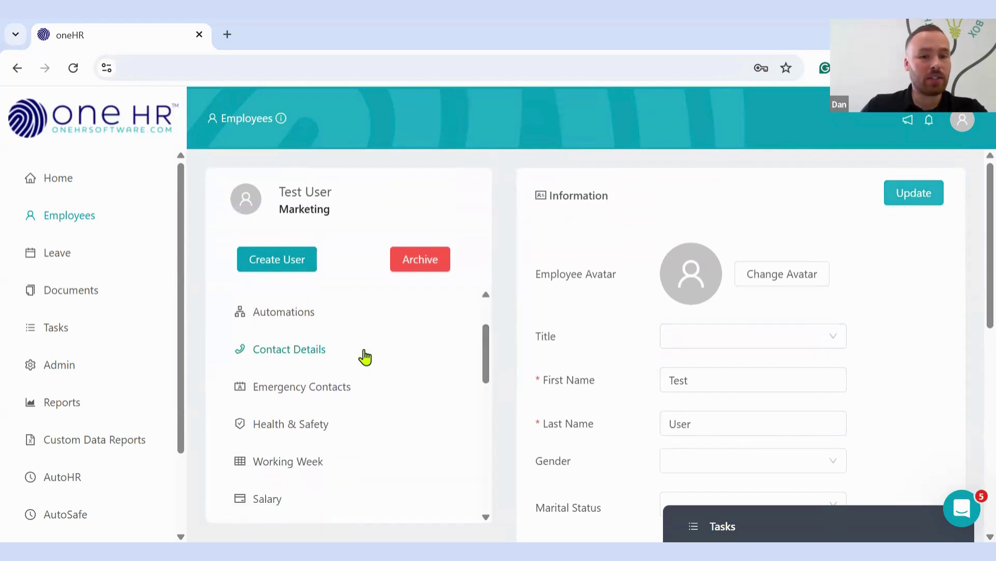
left_click(365, 357)
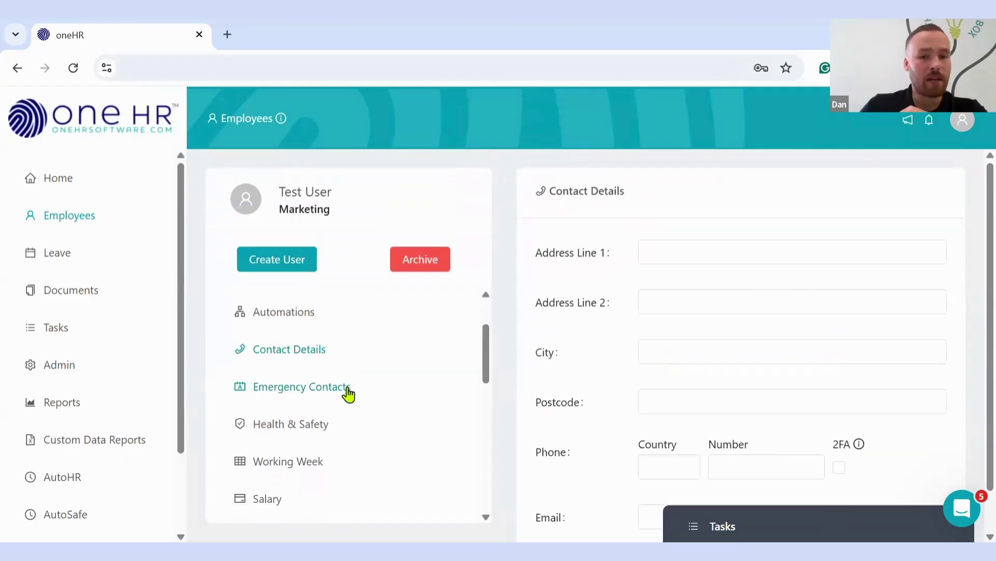
left_click(348, 394)
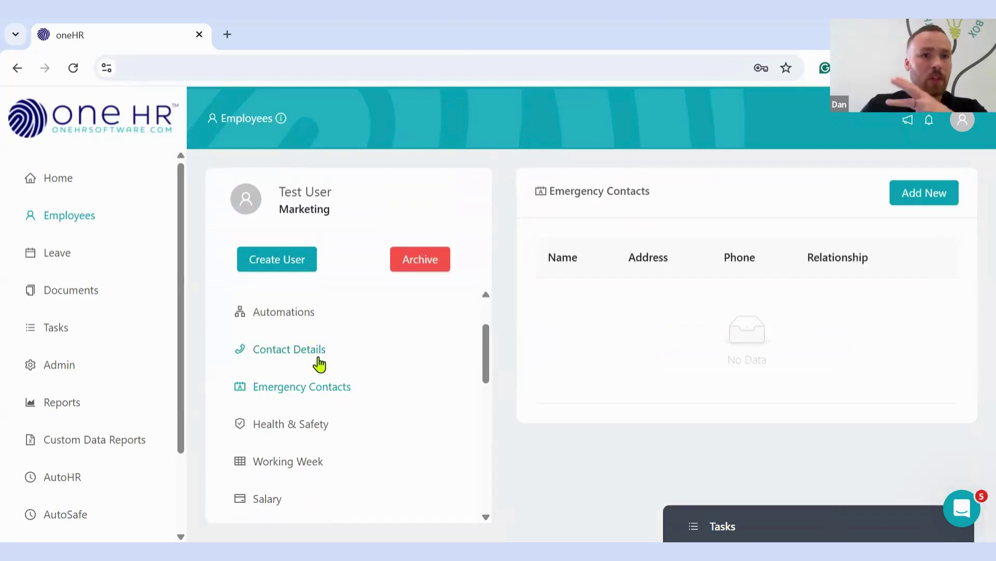
left_click(319, 362)
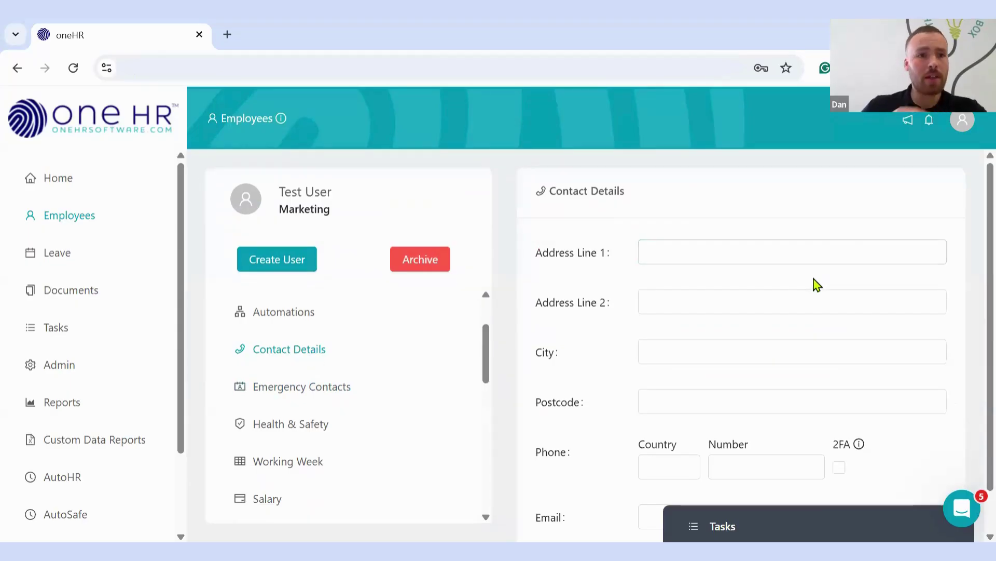
scroll(809, 280, "down", 1)
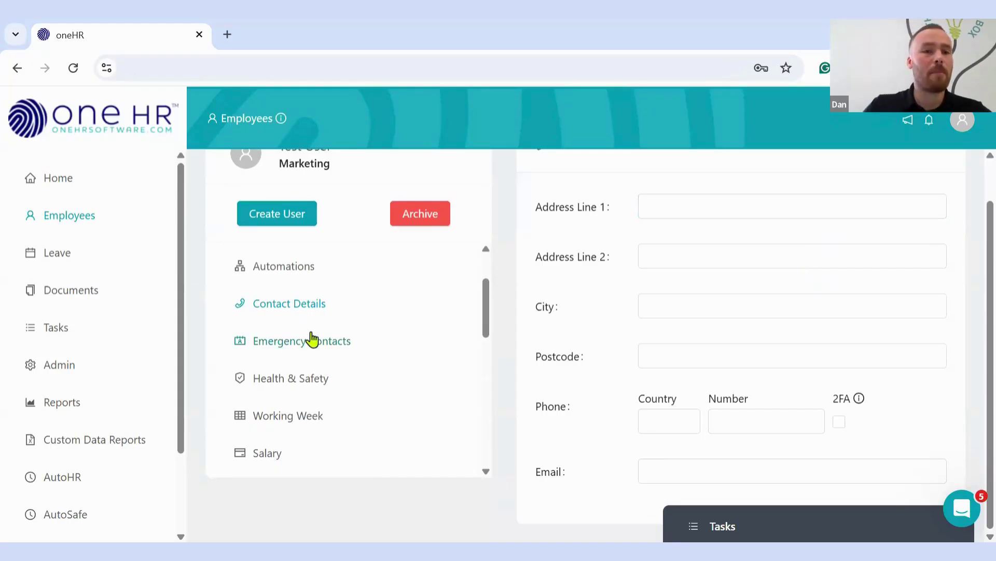
left_click(325, 338)
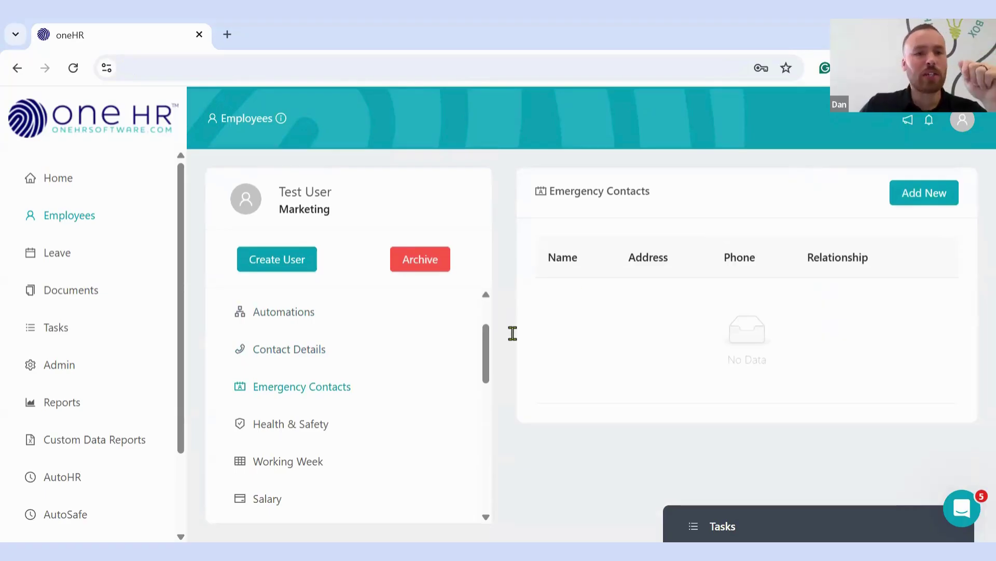
Set the employee's leave allowance for the current period to 20 days and save the update
left_click_drag(484, 329, 501, 373)
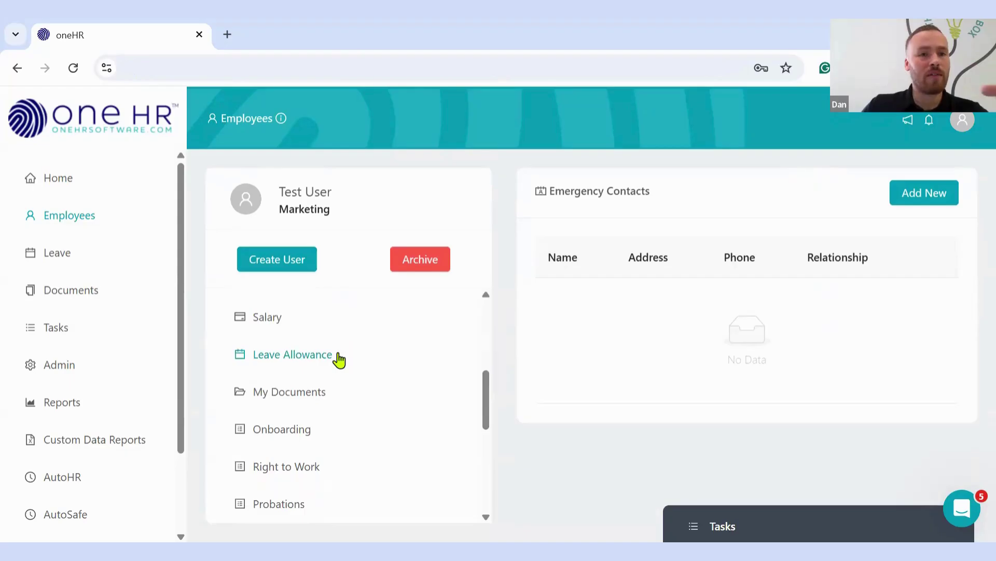
left_click(340, 358)
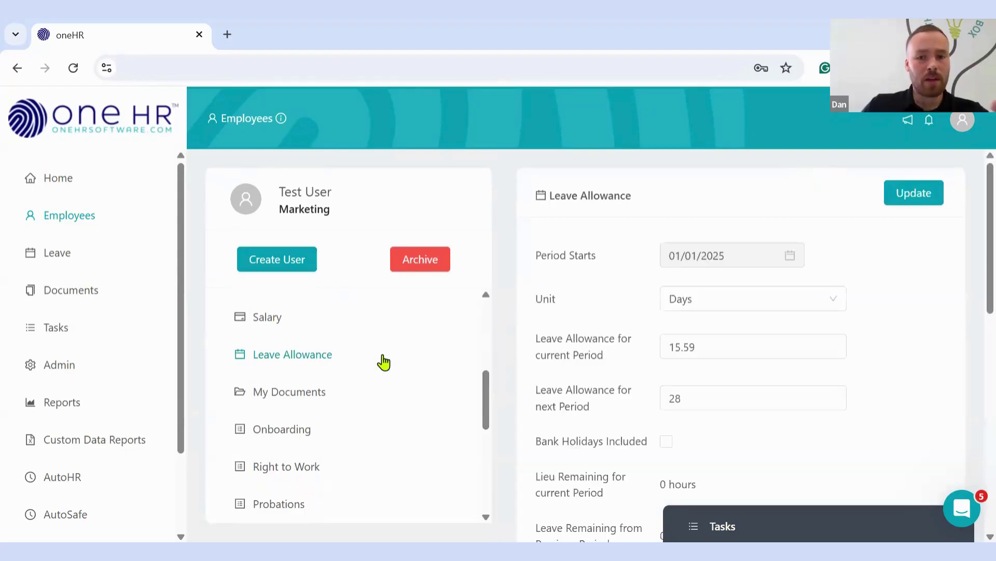
left_click(706, 347)
double_click(707, 346)
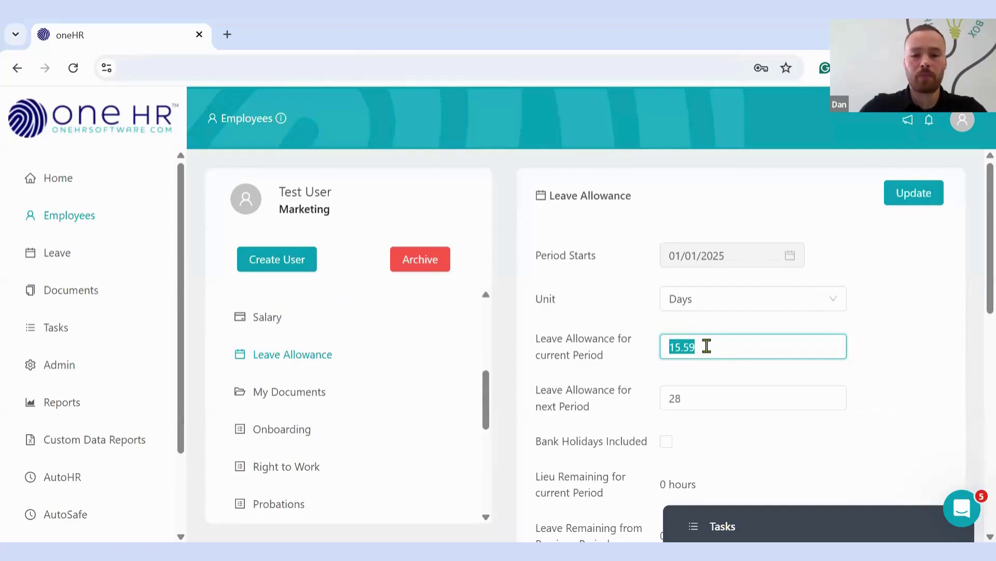
type("20")
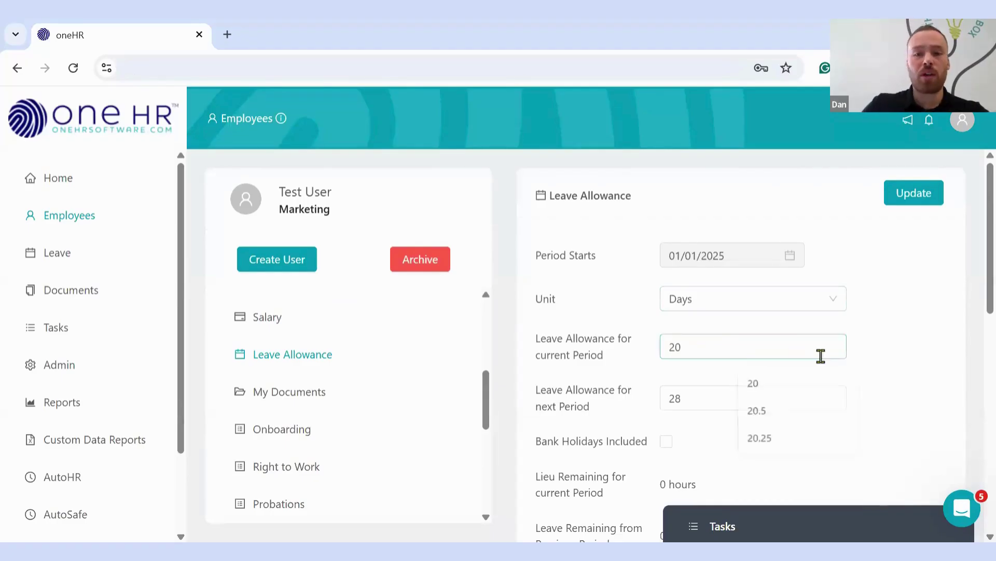
left_click(715, 385)
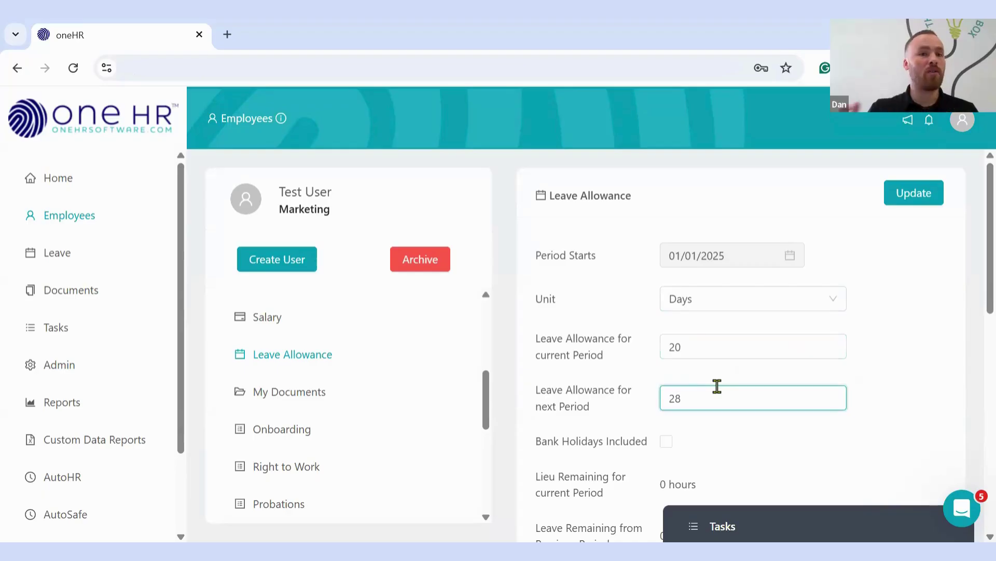
left_click(696, 348)
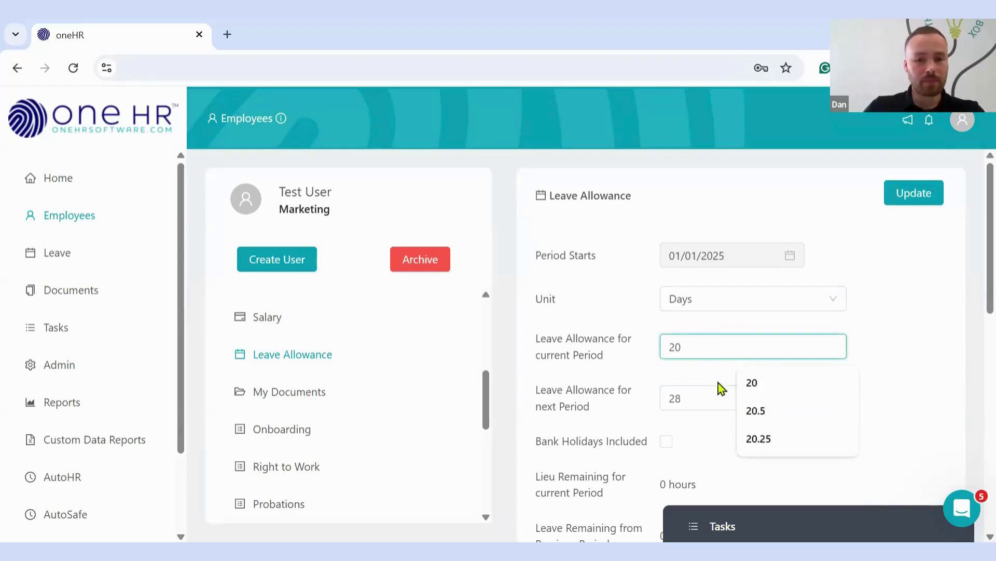
left_click(697, 395)
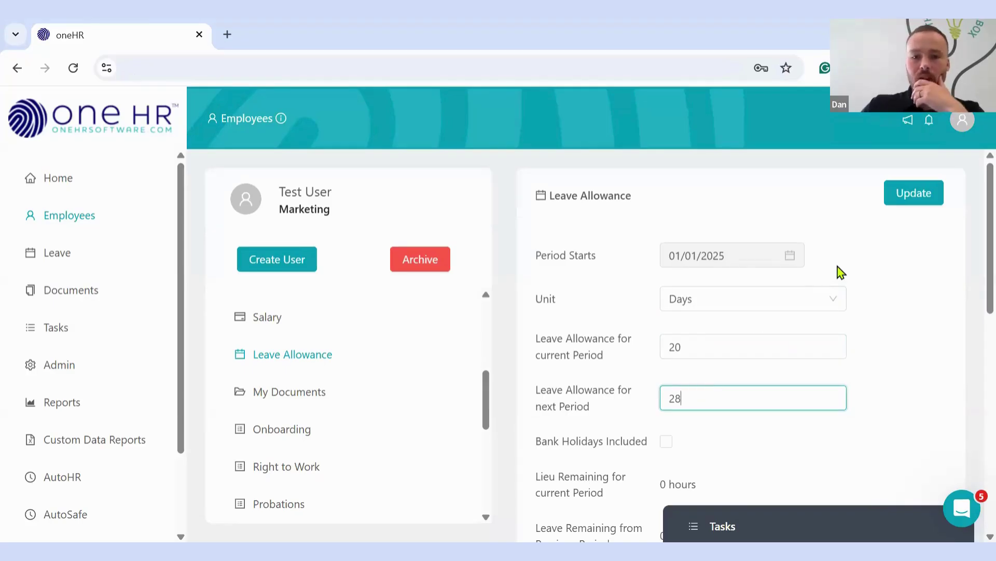
left_click(911, 208)
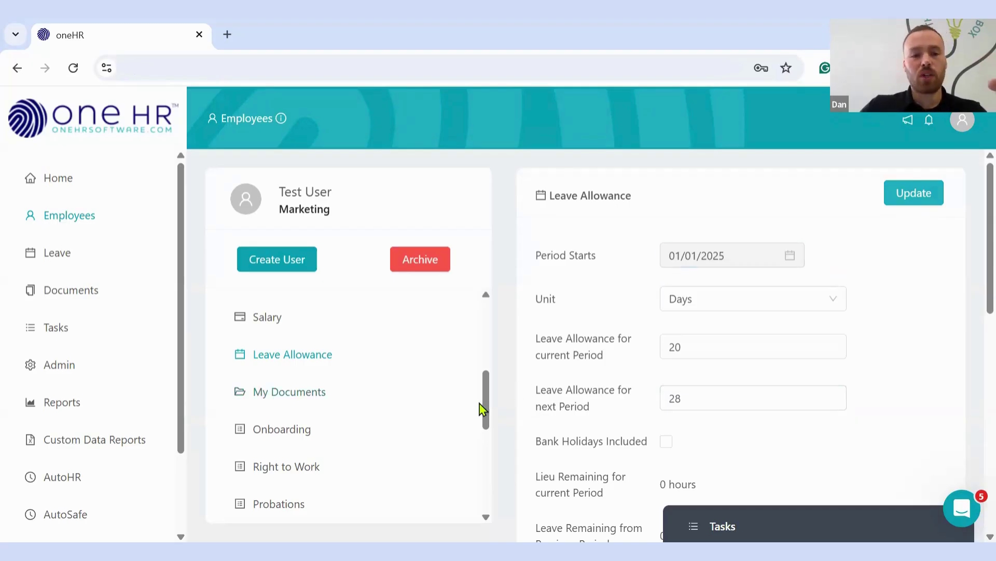
Add the 4 day working week pattern to the employee's working week, effective from 9 June 2025, and save it
left_click_drag(487, 398, 491, 382)
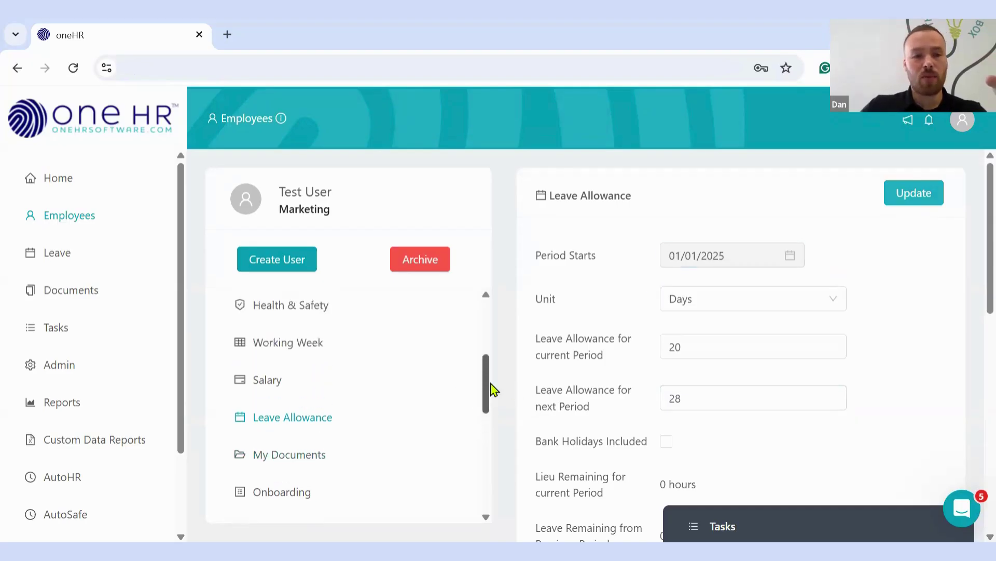
left_click(326, 349)
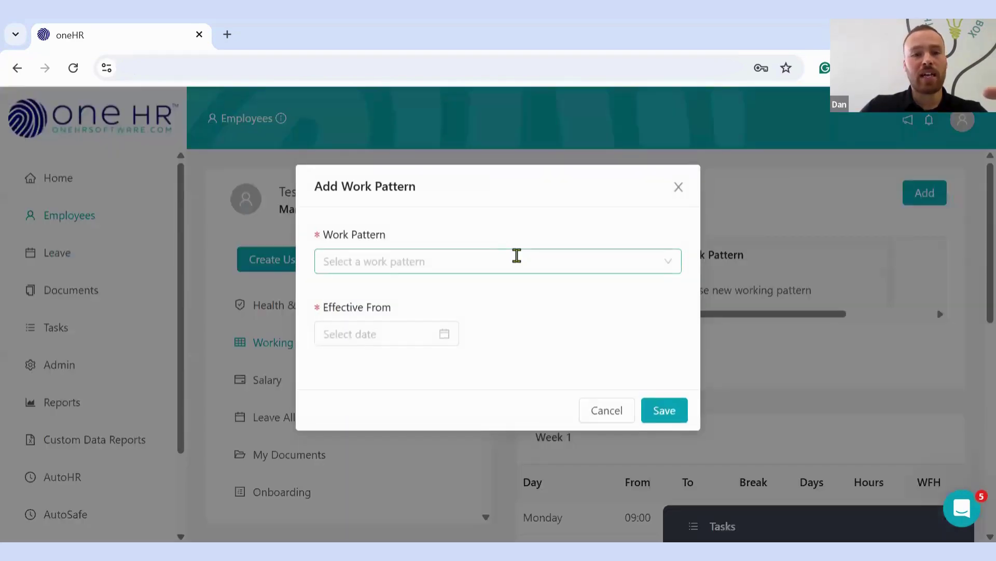
left_click(516, 261)
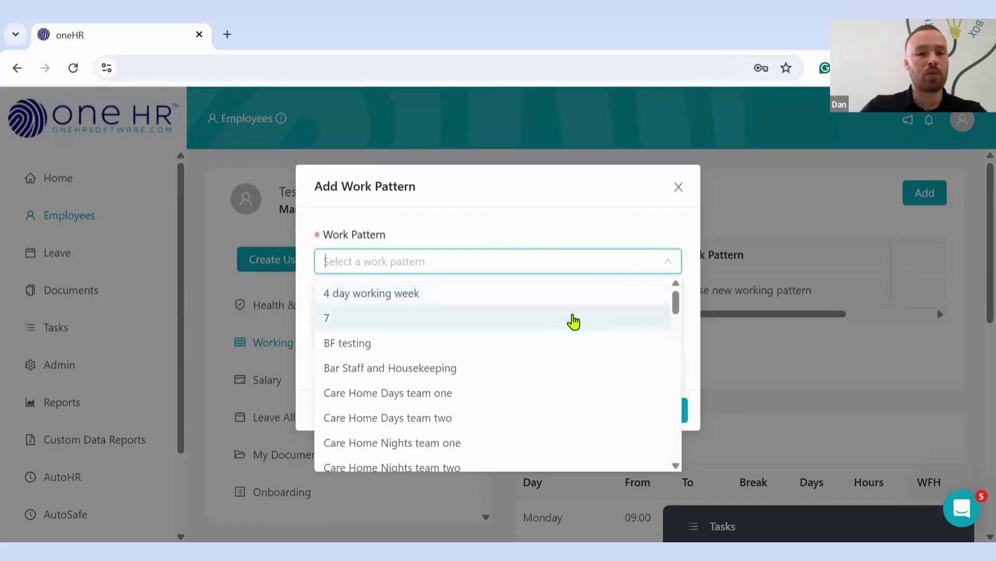
left_click(442, 295)
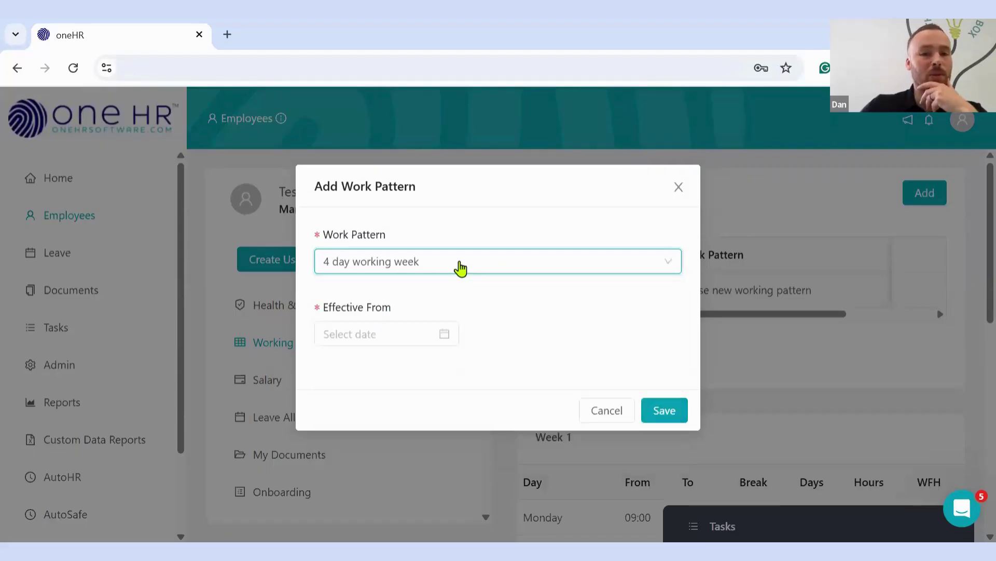
left_click(400, 336)
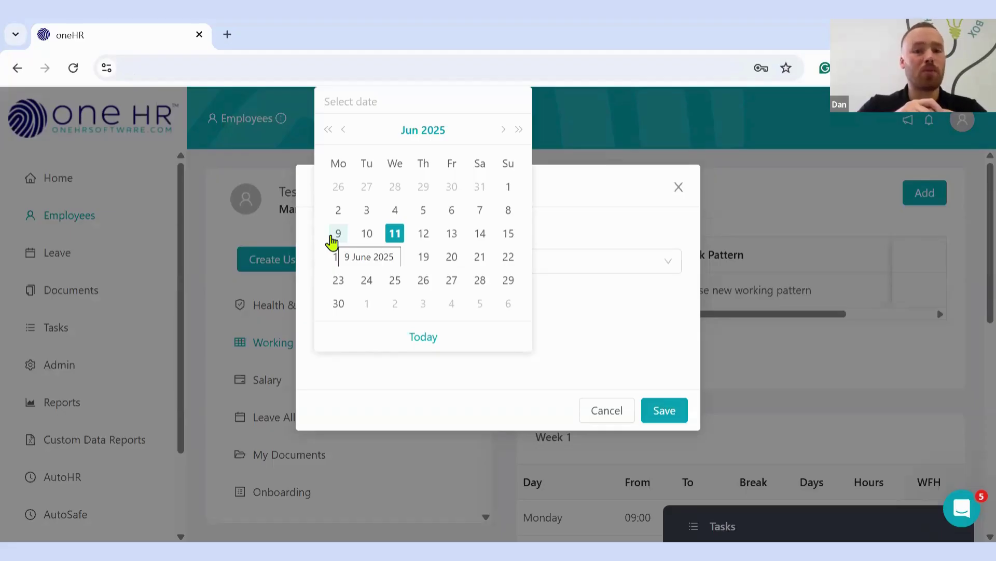
left_click(338, 235)
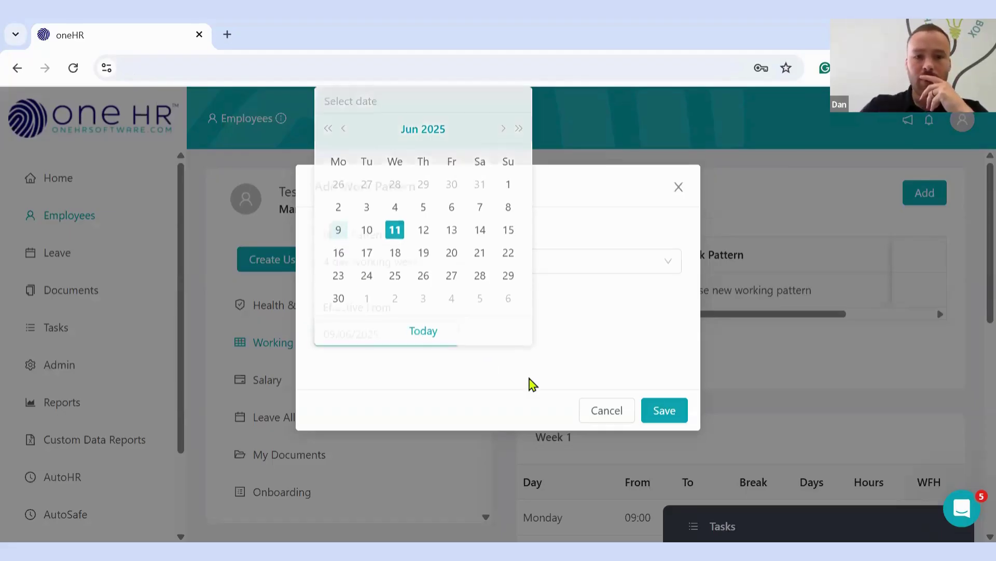
left_click(658, 419)
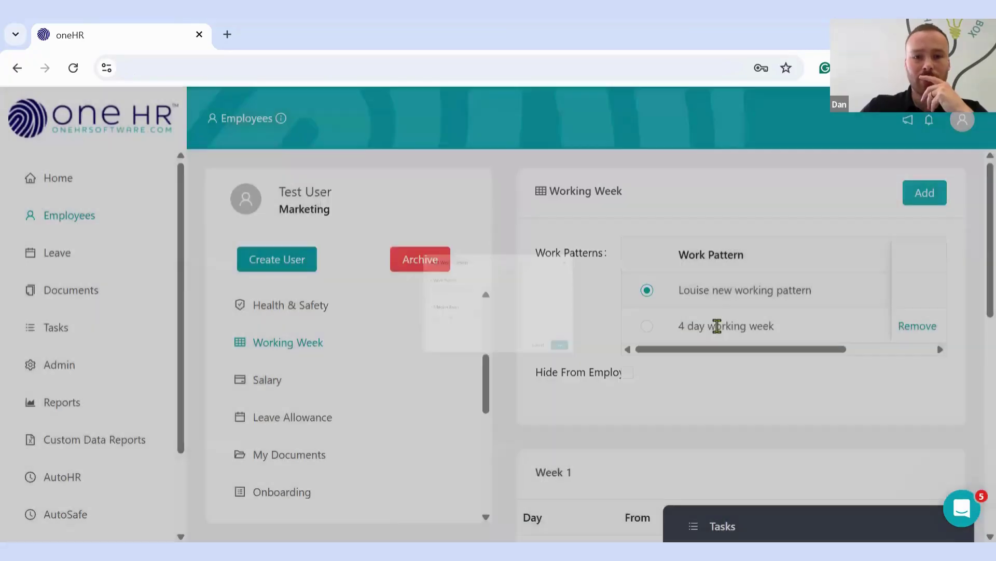
Review the daily hours, breaks and WFH entries in the employee's Week 1 working schedule
scroll(759, 315, "down", 5)
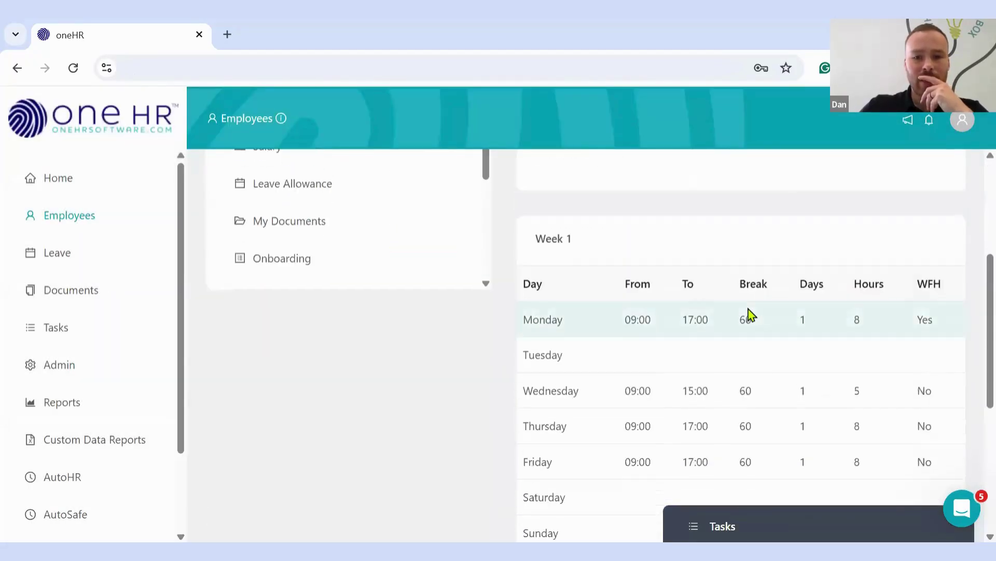
scroll(571, 275, "down", 2)
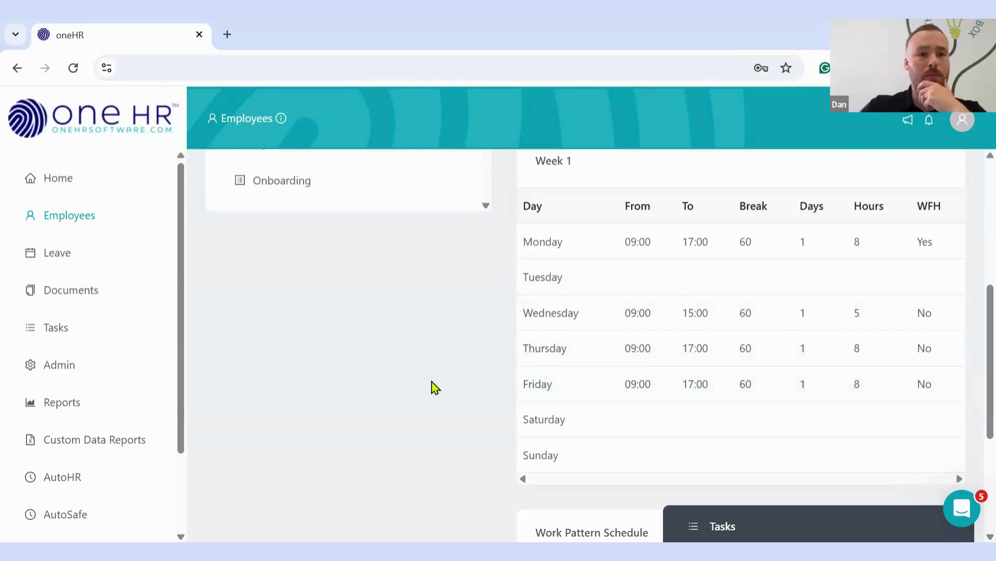
scroll(435, 393, "up", 1)
scroll(435, 393, "up", 5)
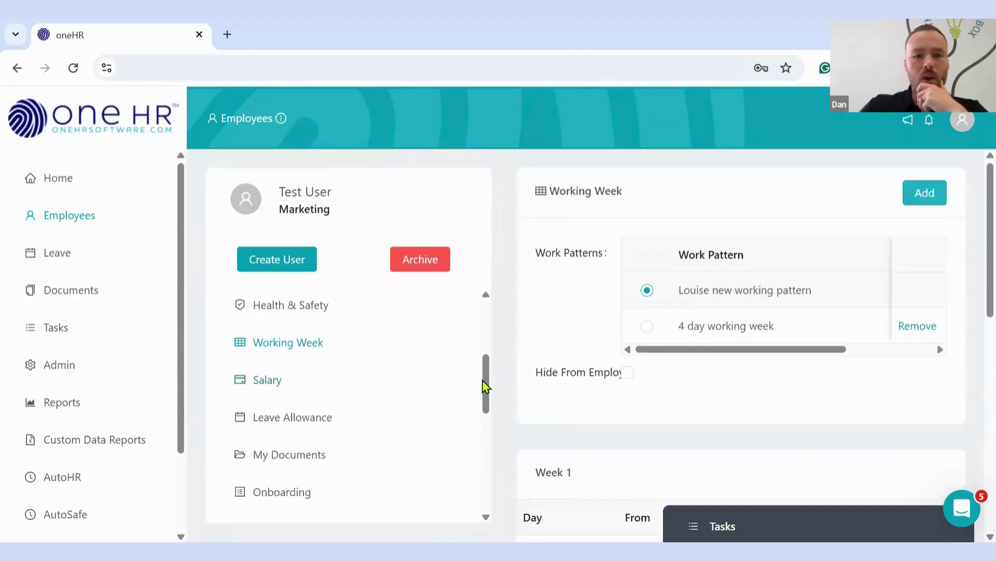
Review the employee's Onboarding section, including the NI number field and the document upload fields
left_click_drag(487, 389, 485, 417)
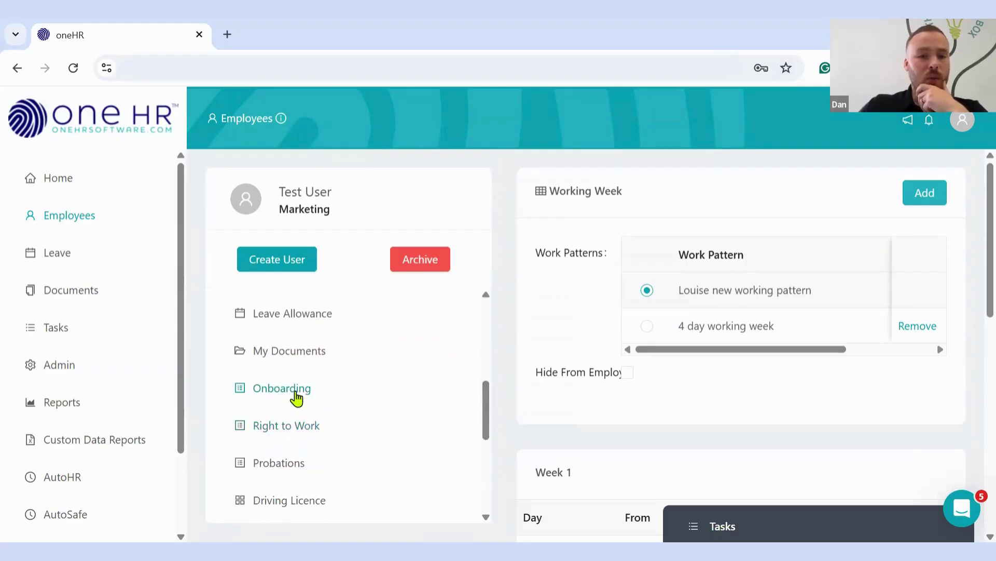
left_click(297, 398)
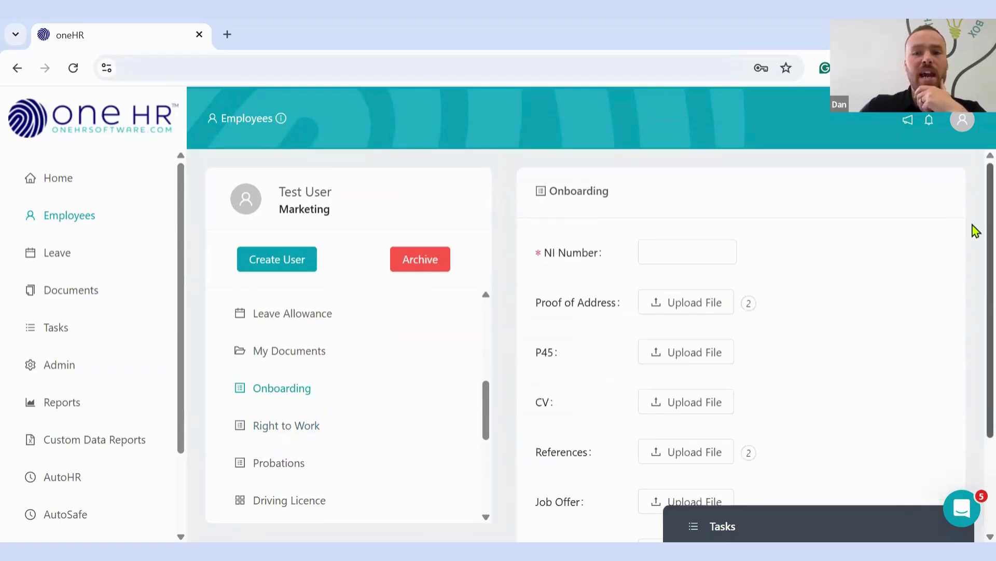
scroll(975, 241, "down", 1)
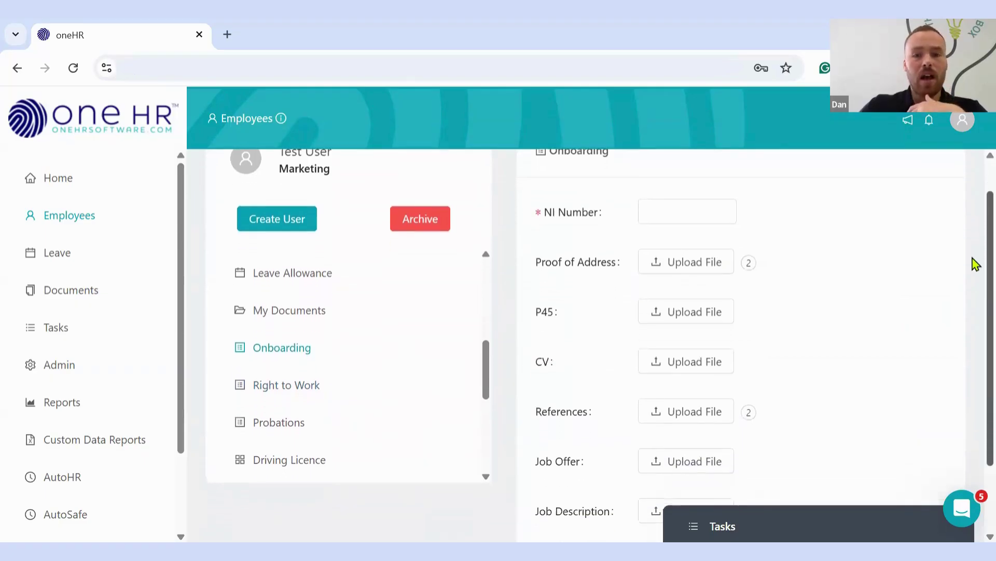
left_click(671, 211)
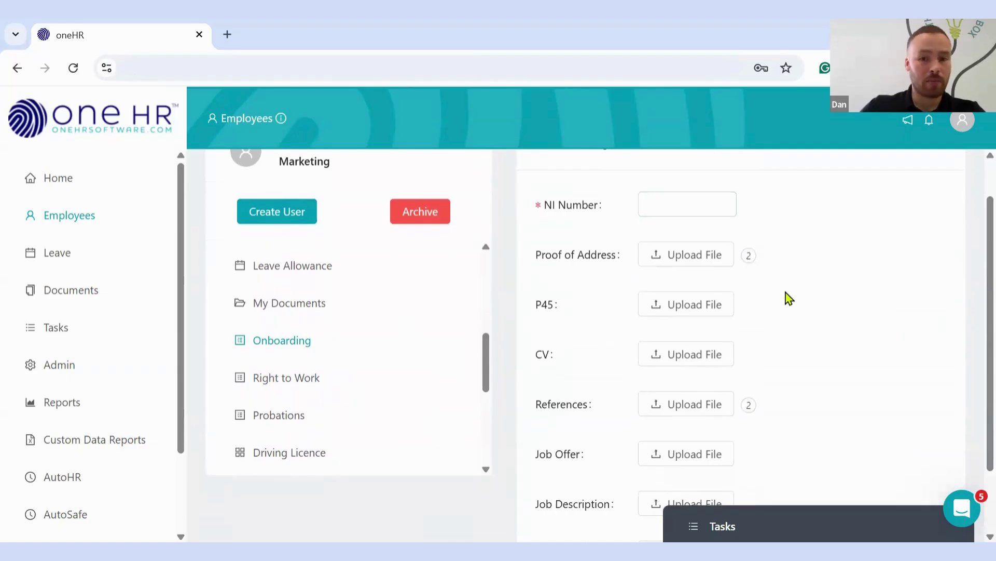
scroll(787, 296, "down", 2)
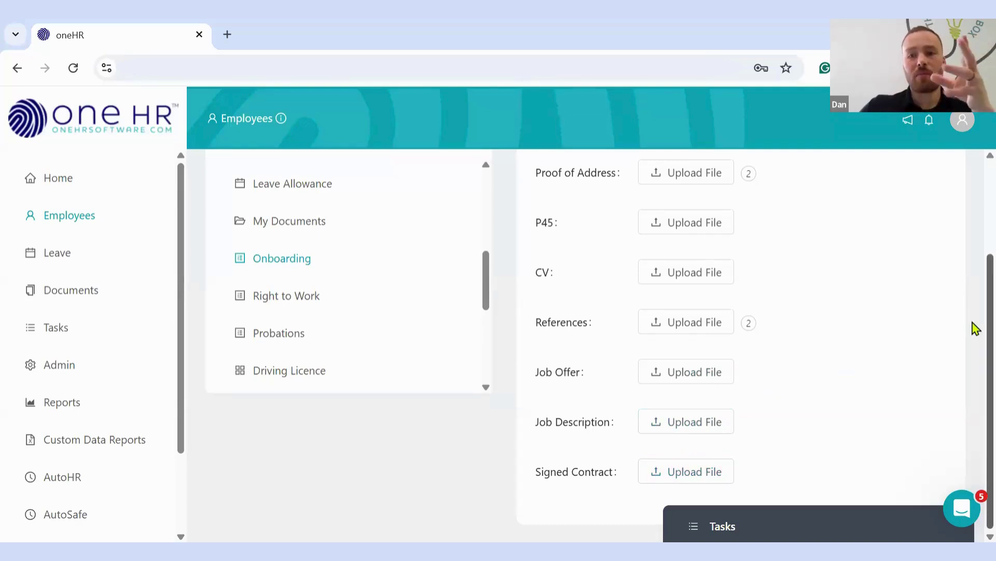
scroll(973, 306, "up", 1)
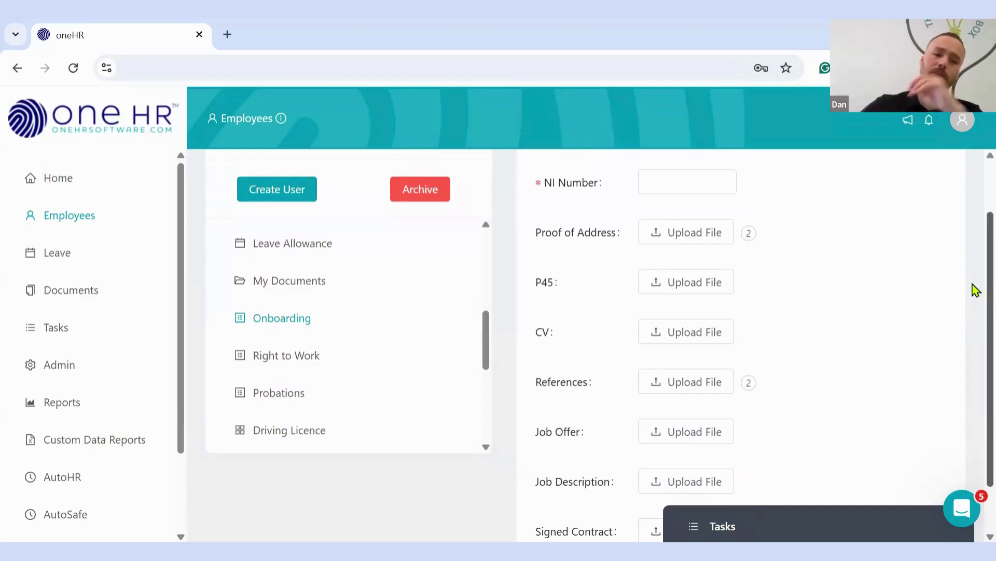
Mark Passport as provided in the employee's Right to Work section
left_click(330, 351)
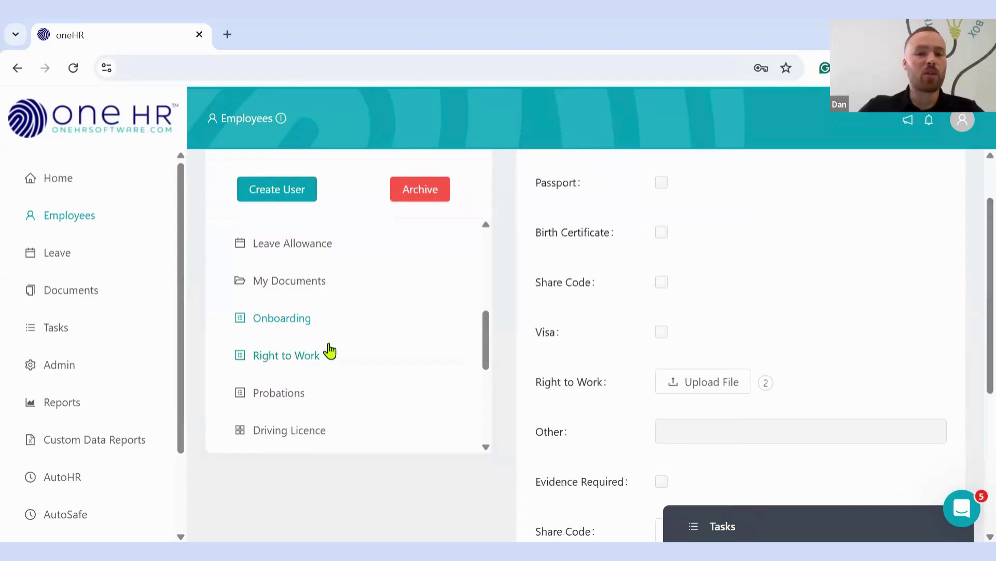
scroll(872, 282, "up", 2)
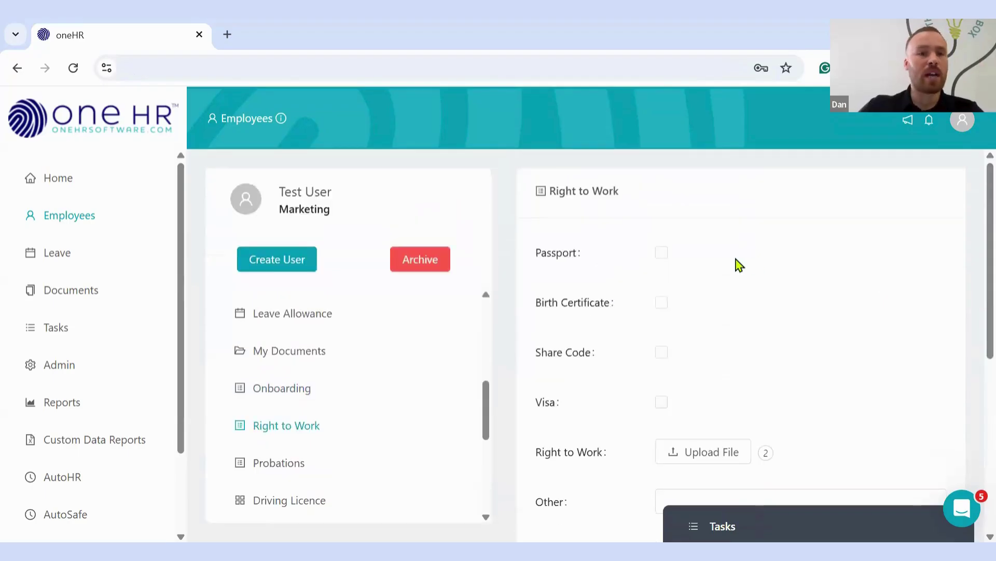
left_click(663, 258)
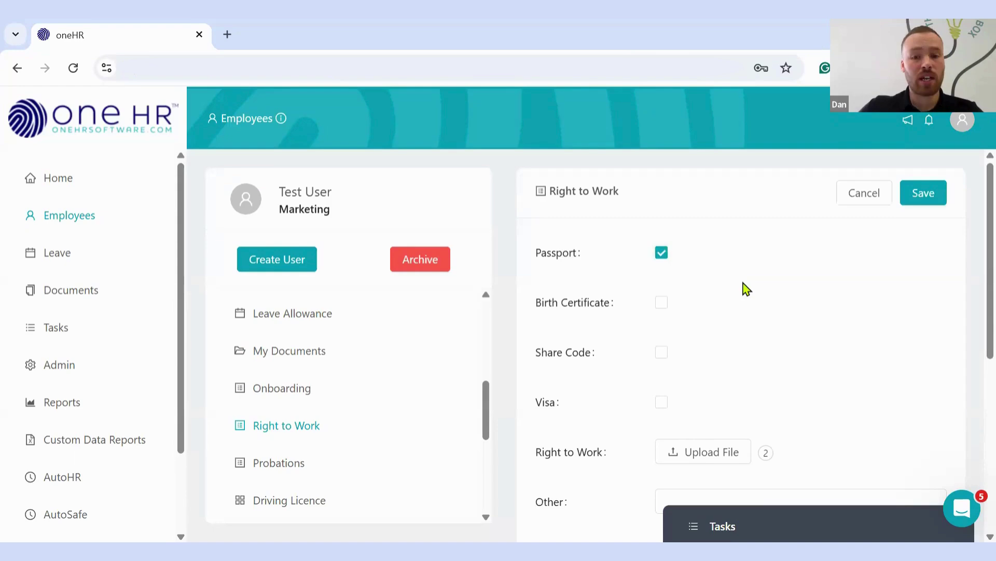
Examine the remaining Right to Work fields, including file uploads, share code, visa expiry and restrictions
scroll(742, 301, "down", 2)
scroll(726, 319, "down", 2)
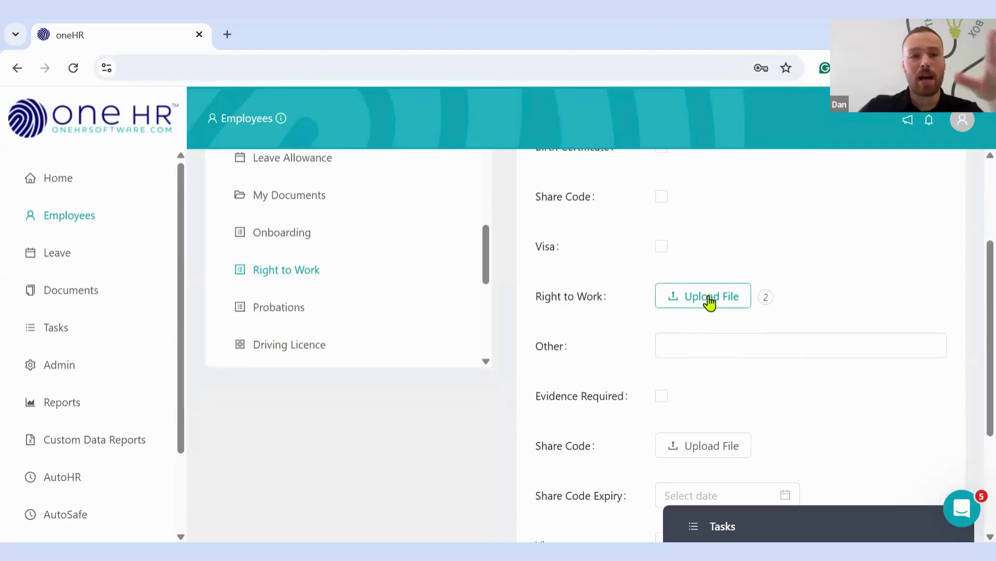
scroll(721, 364, "down", 2)
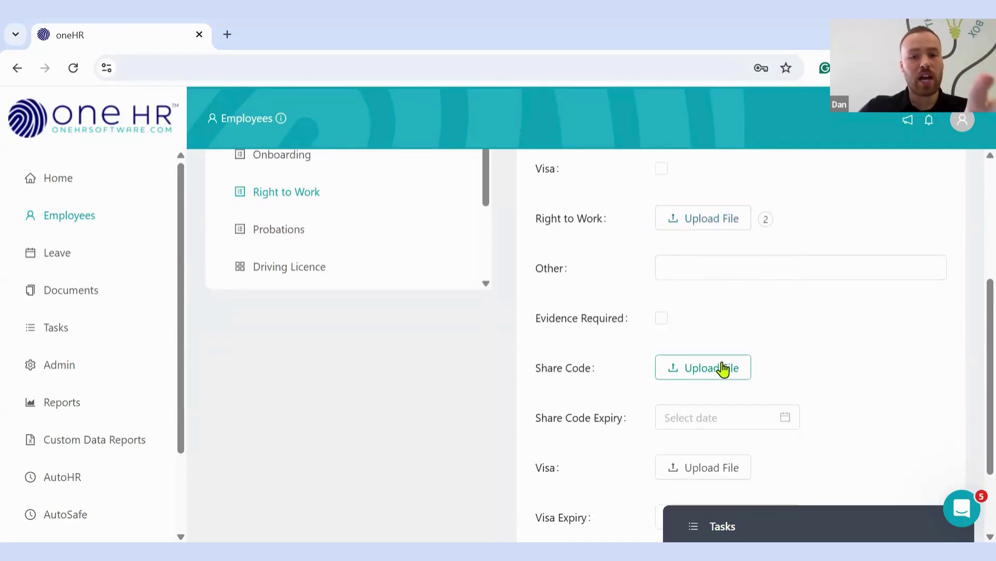
scroll(723, 363, "down", 2)
scroll(974, 398, "down", 1)
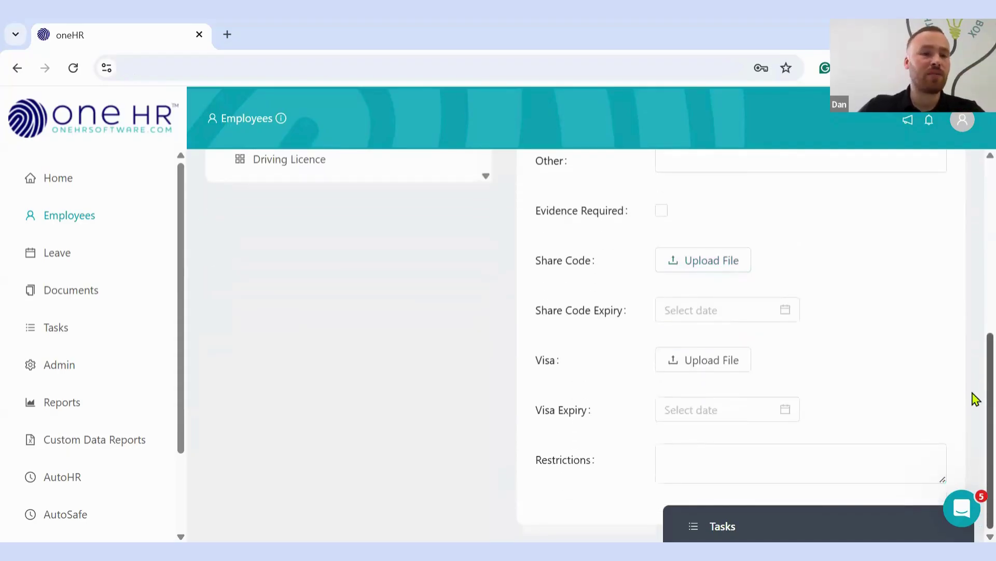
scroll(975, 396, "up", 1)
scroll(974, 363, "up", 4)
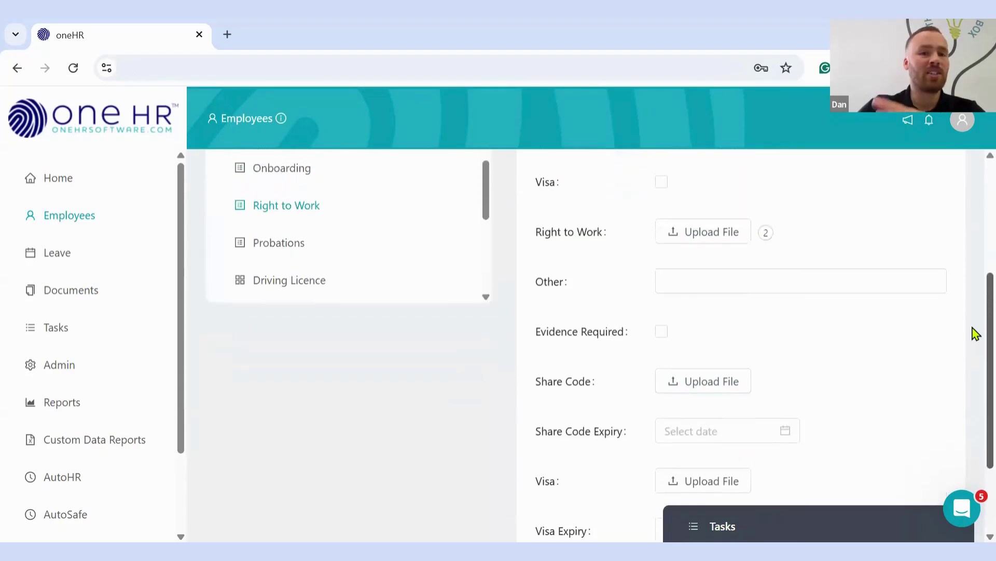
scroll(973, 290, "up", 5)
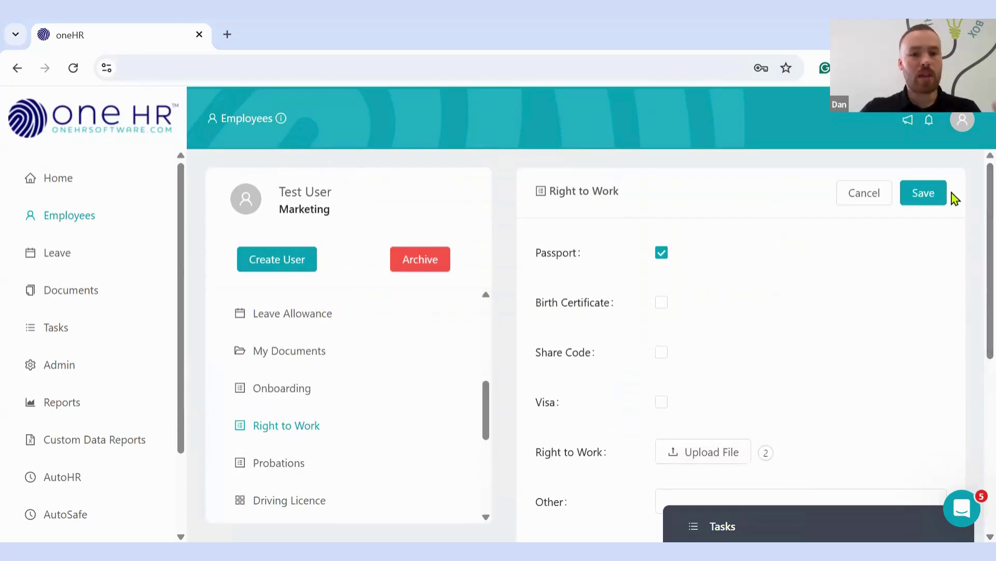
Examine the Create User form for the employee, including the username and email address fields and the available roles
scroll(470, 396, "up", 5)
left_click(465, 396)
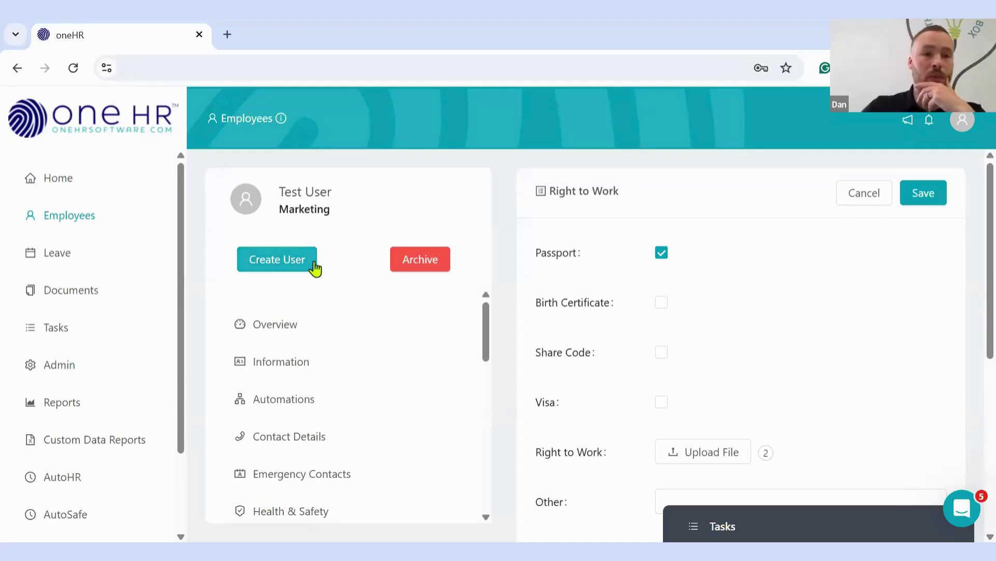
left_click(265, 270)
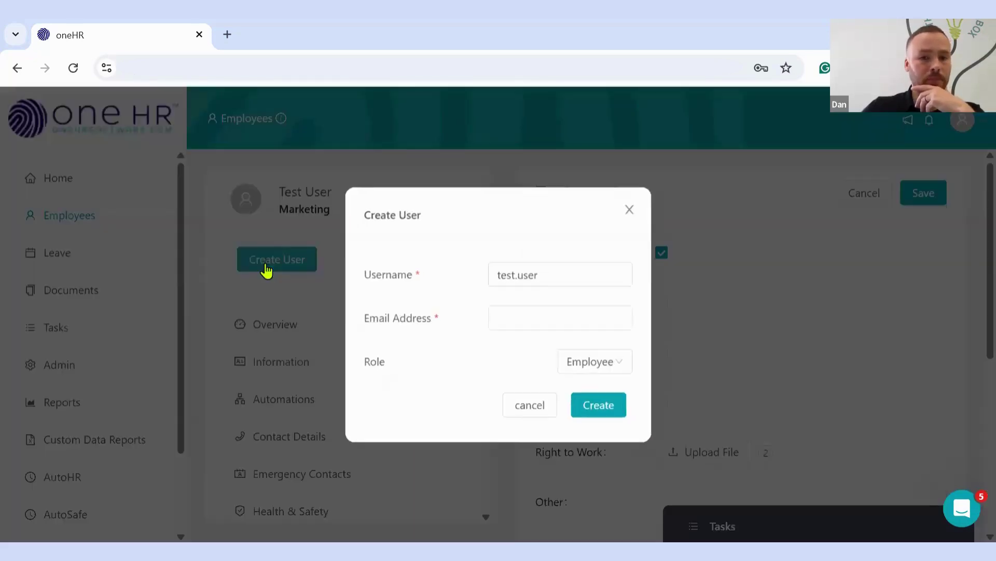
left_click(529, 268)
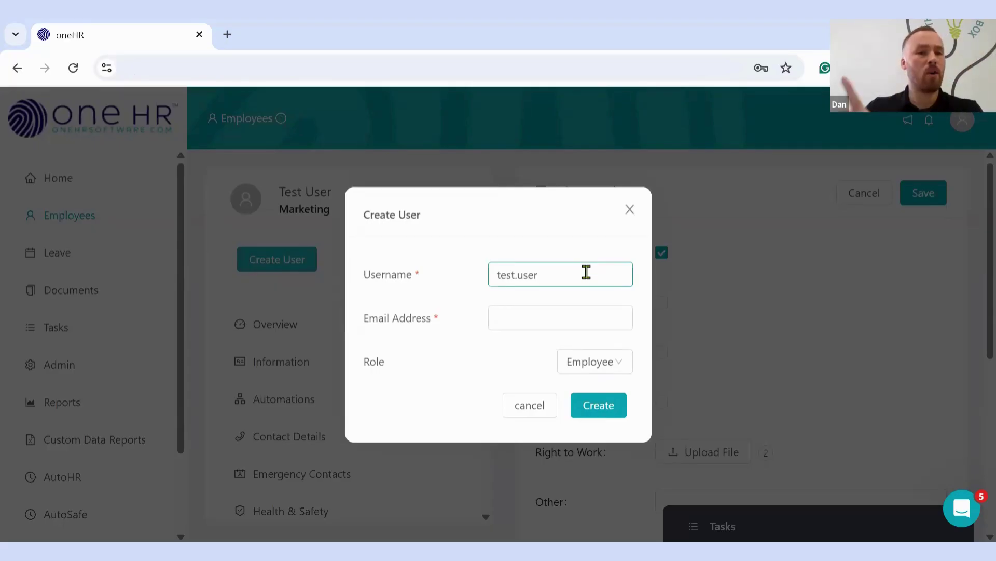
left_click(514, 317)
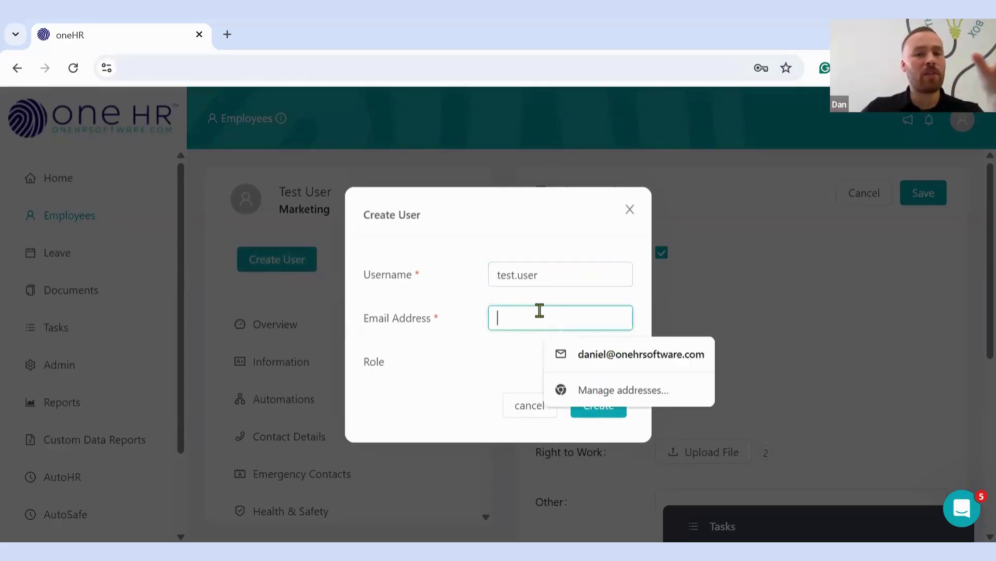
left_click(473, 312)
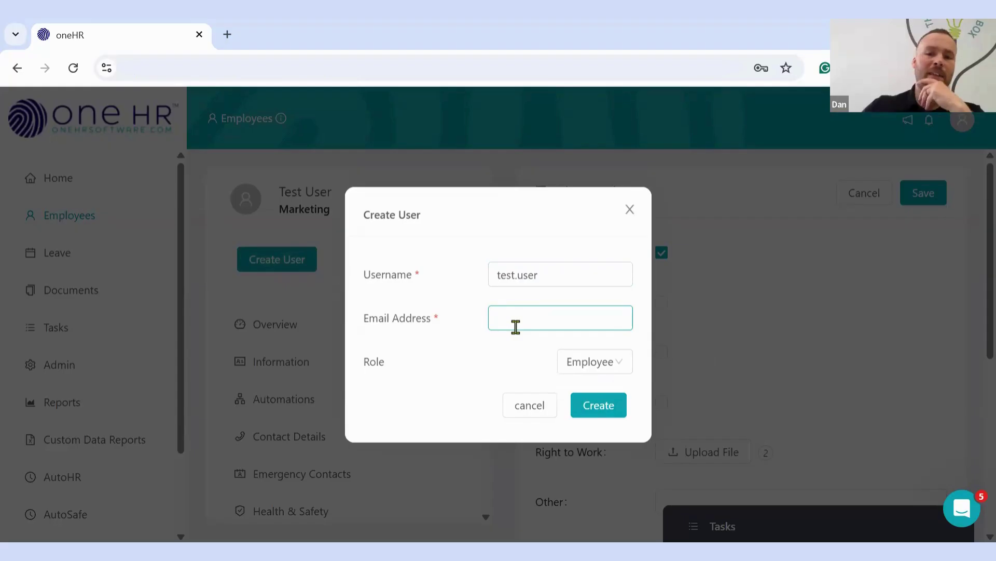
left_click(595, 369)
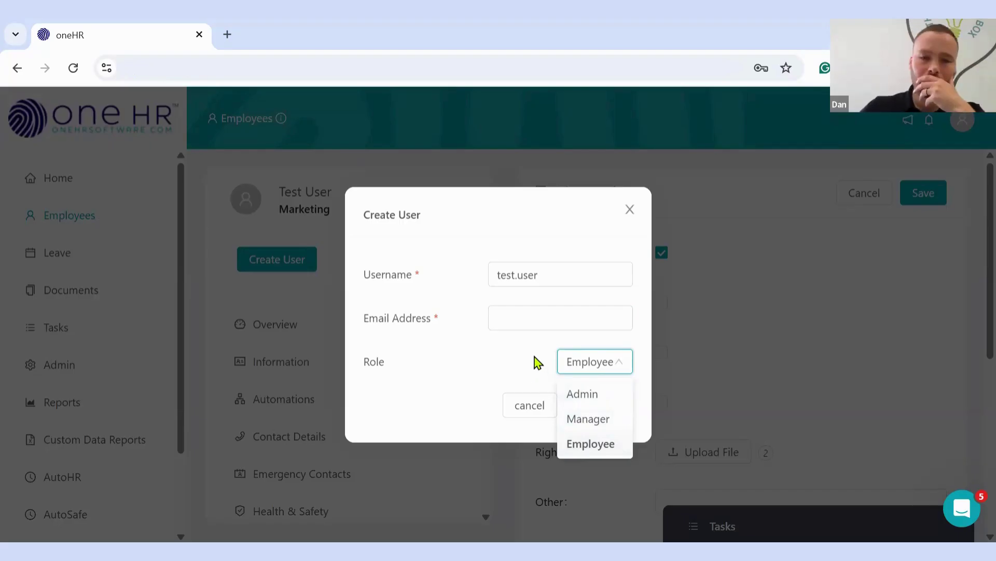
left_click(524, 374)
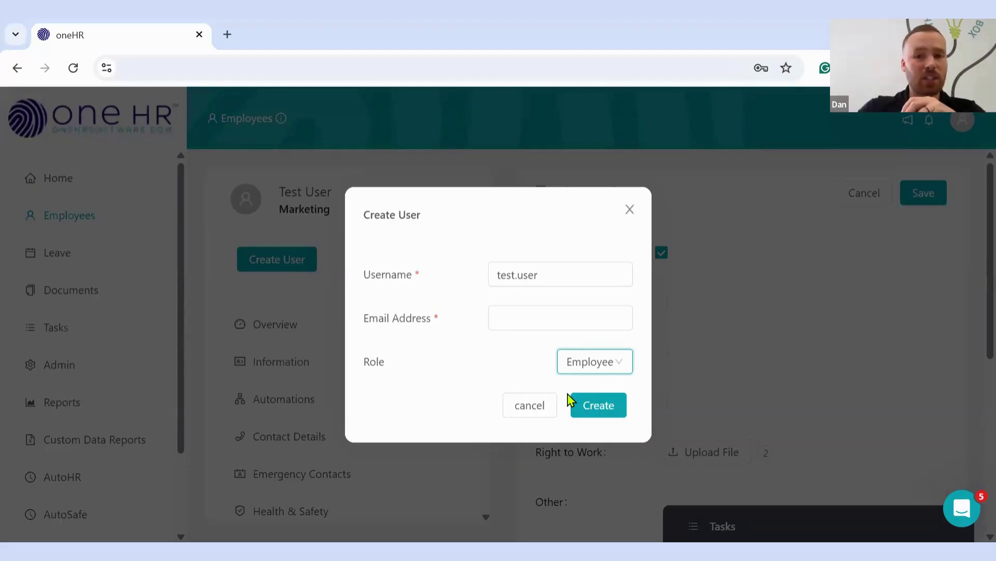
left_click(629, 211)
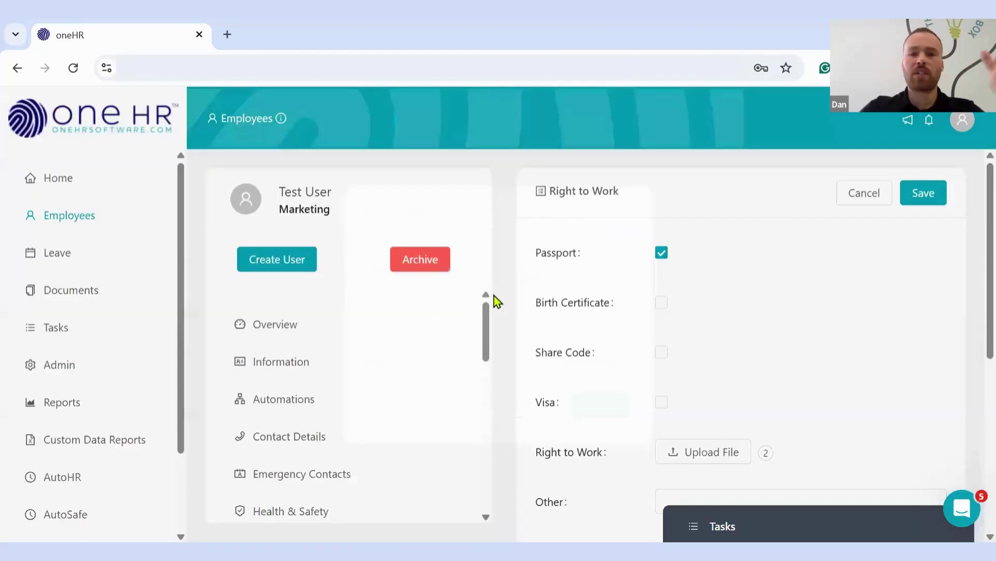
Start archiving the employee and set the archive date to 25/06/2025
left_click(410, 334)
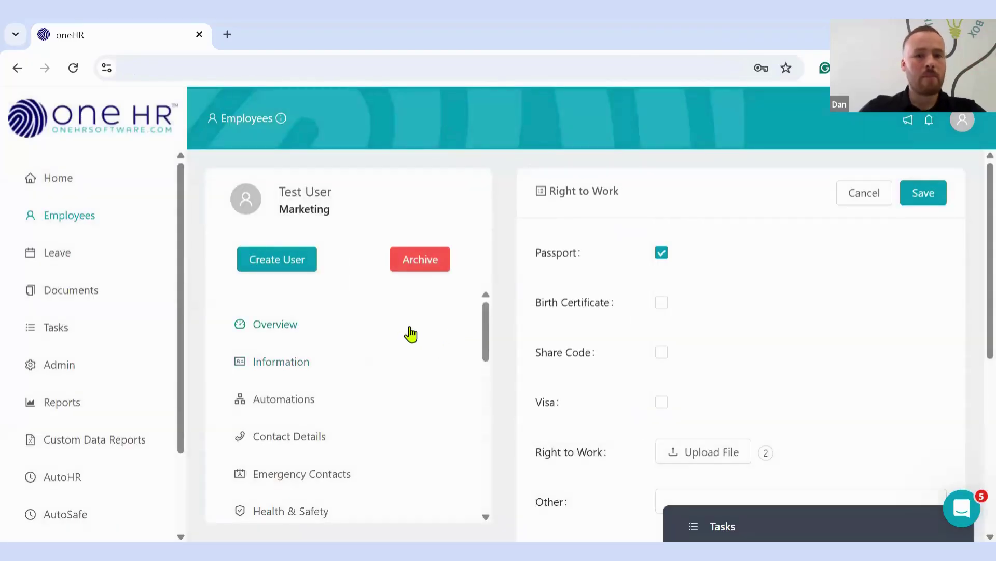
left_click(393, 361)
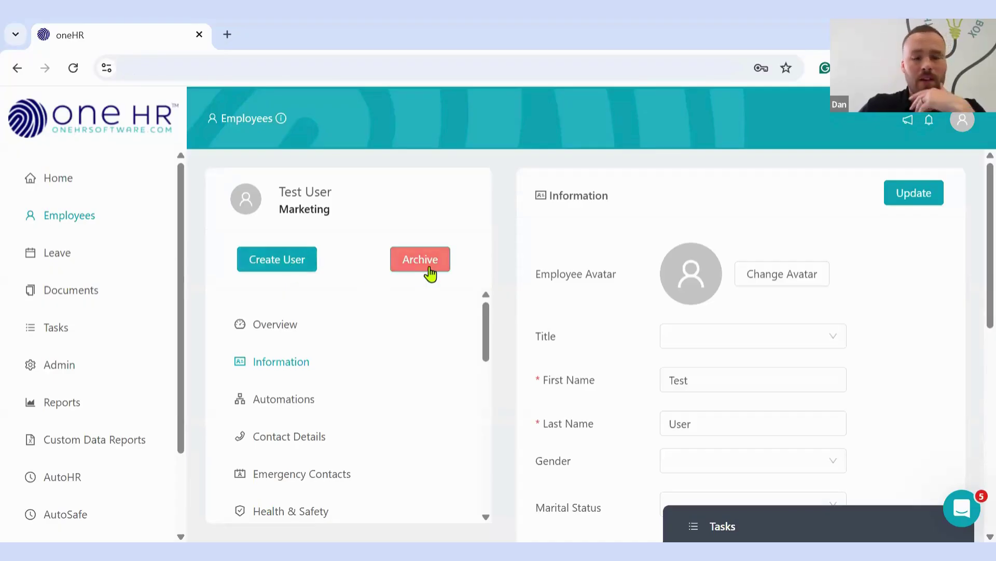
left_click(430, 273)
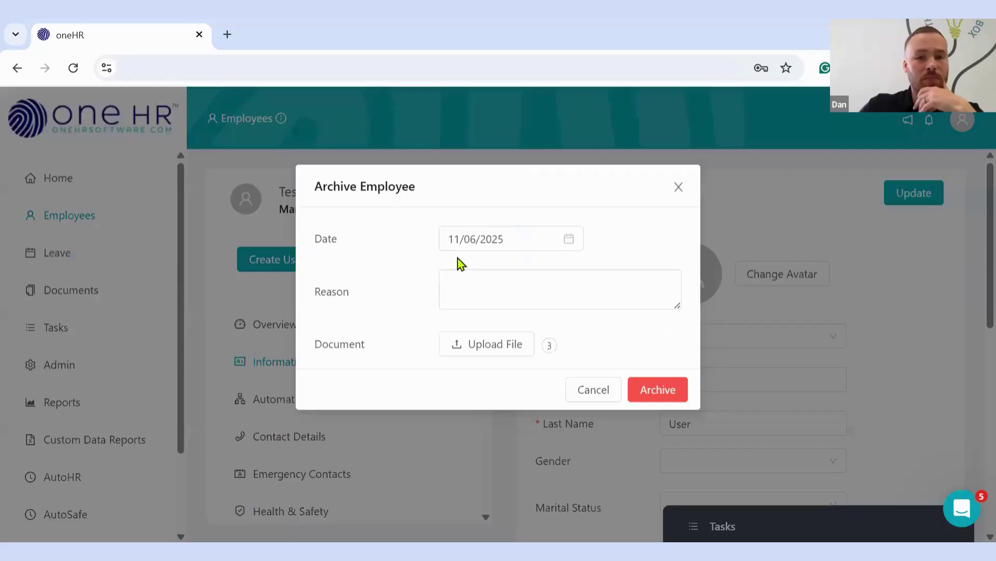
left_click(516, 244)
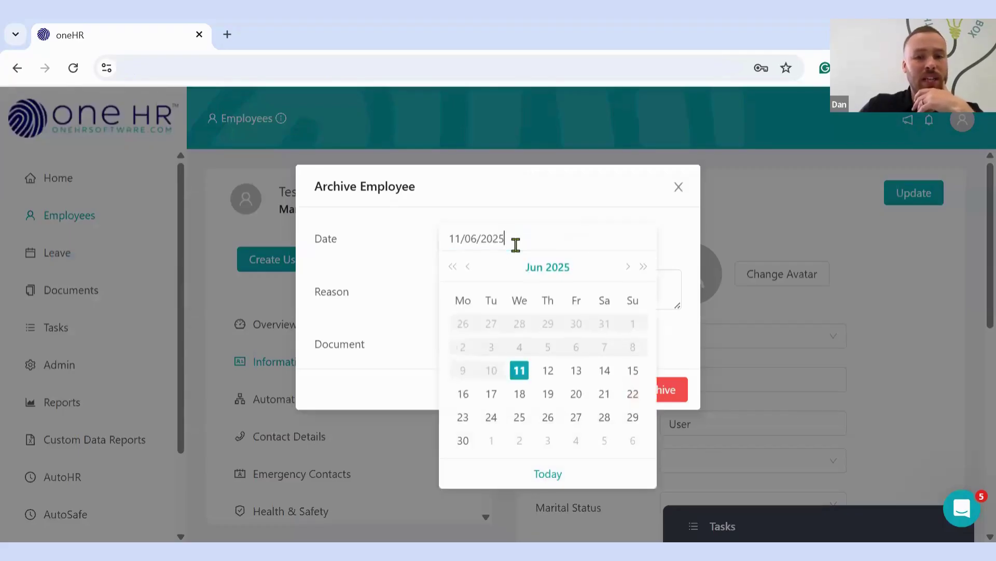
left_click(596, 198)
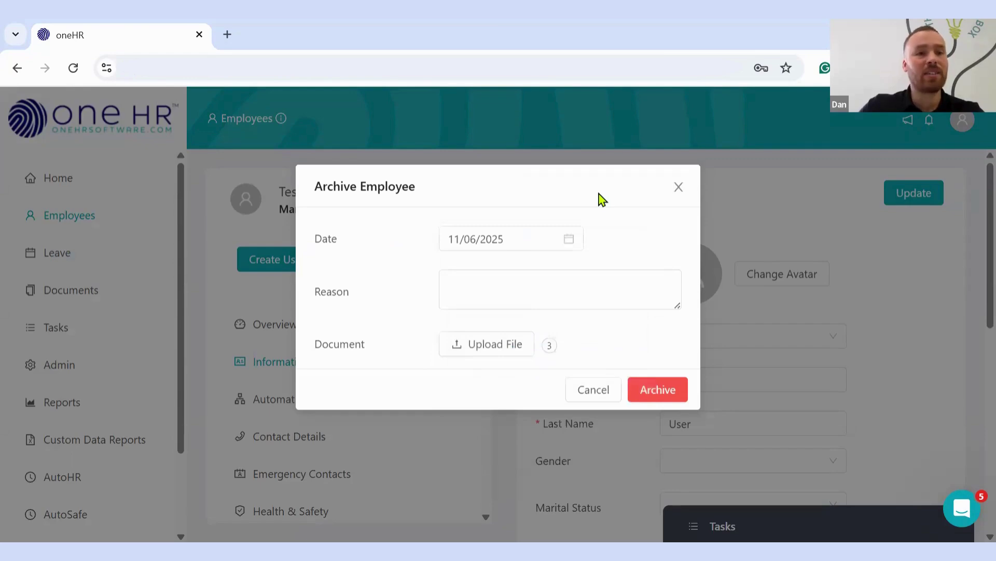
left_click(522, 237)
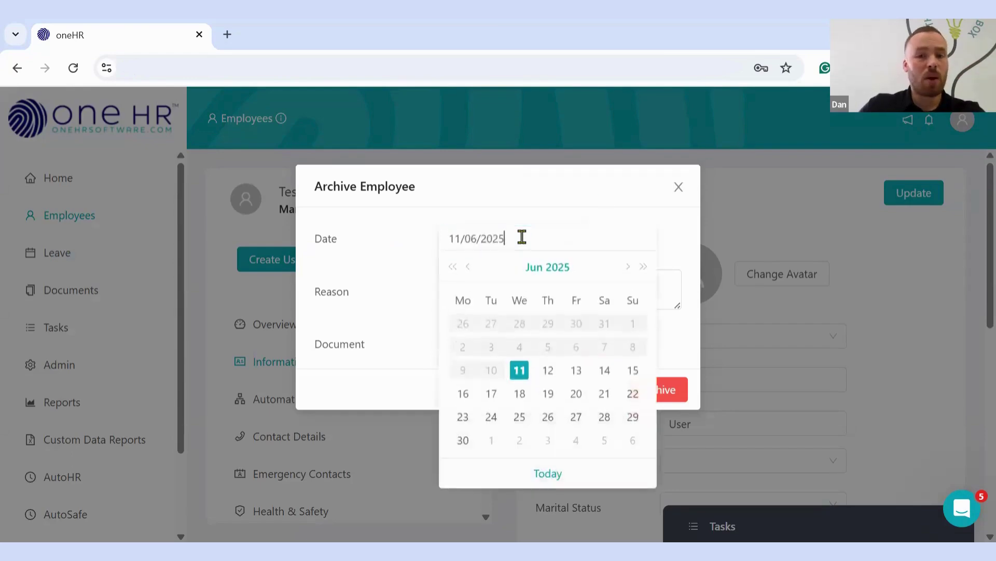
left_click(520, 419)
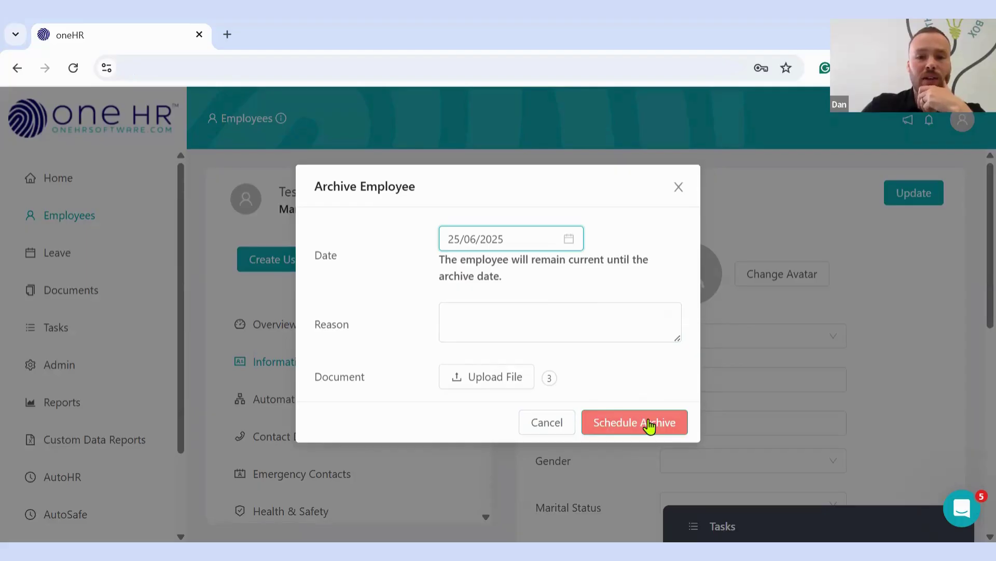
Schedule the archive with the reason and document left empty, and review the scheduled archive's details
left_click(477, 328)
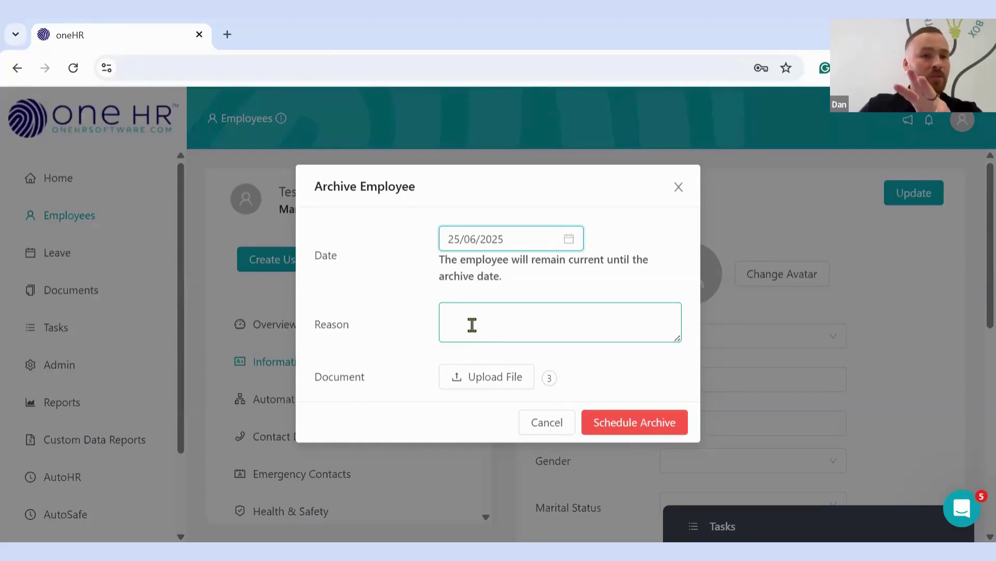
left_click(488, 381)
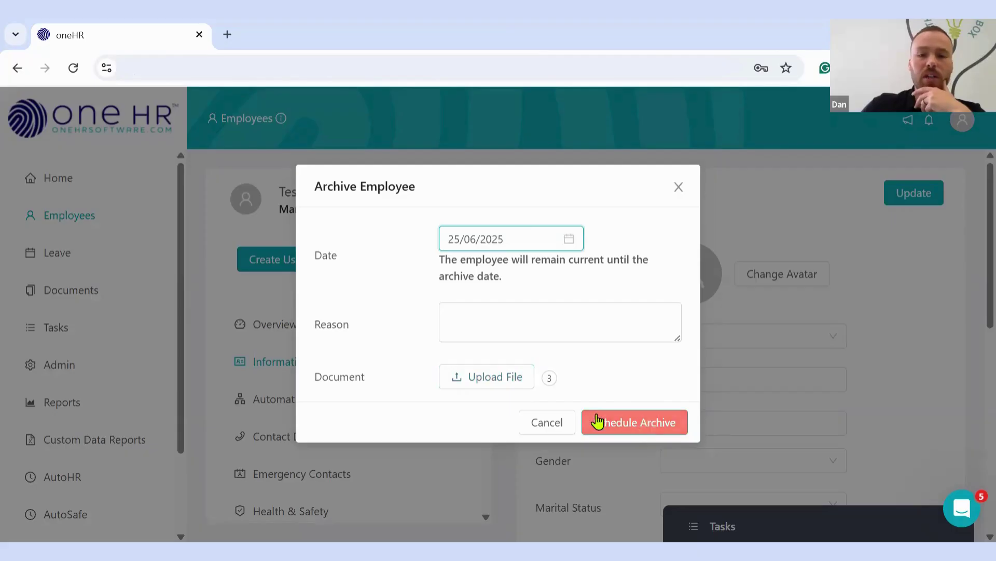
left_click(659, 426)
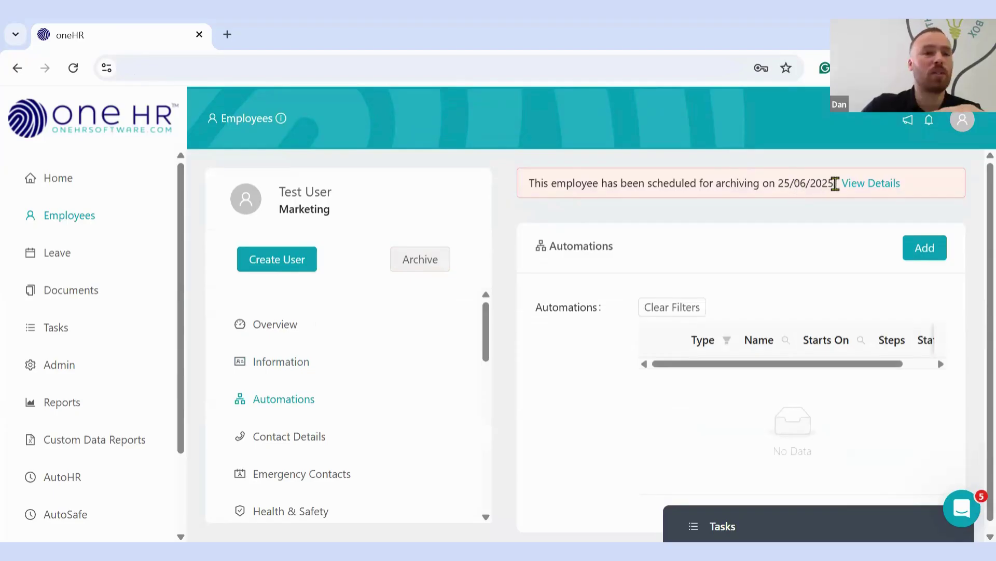
left_click(872, 187)
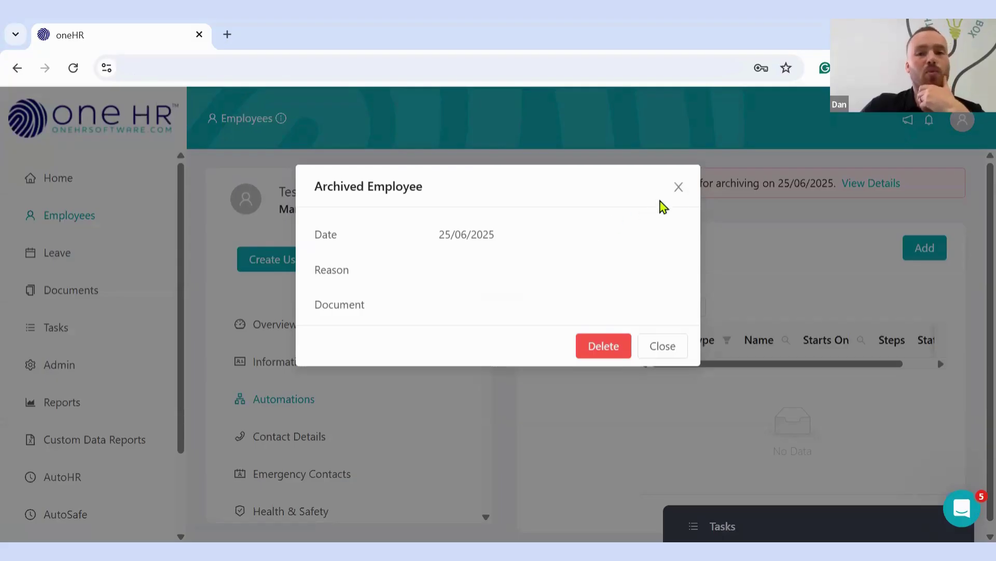
left_click(678, 186)
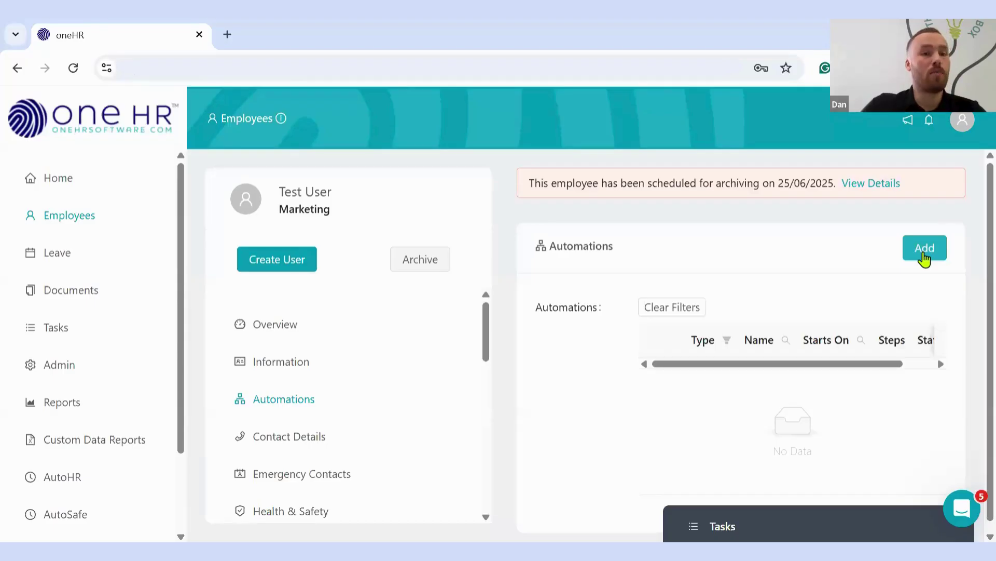
Add the Template Offboarding Automation to the employee with a start date of 11/06/2025 and review its steps
left_click(926, 252)
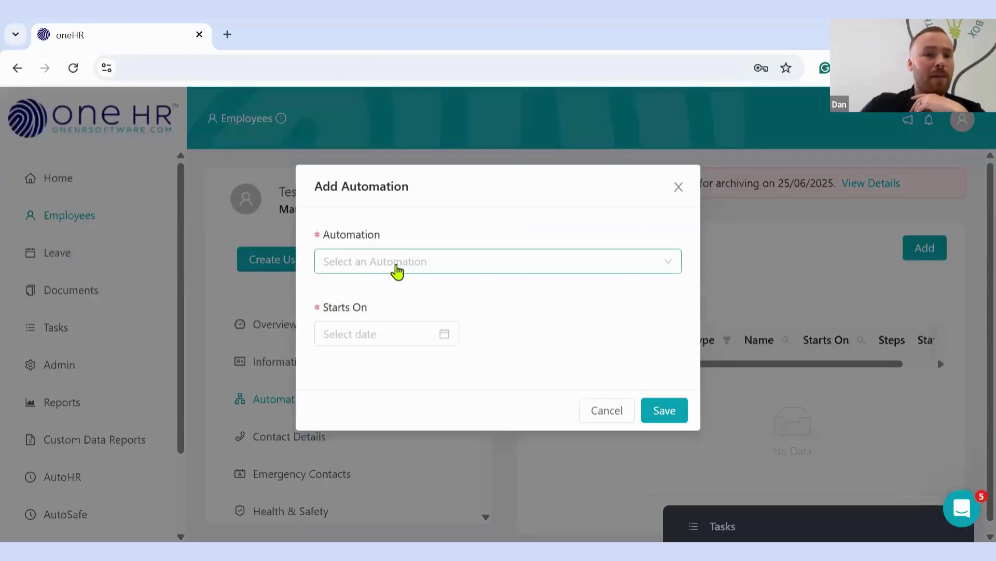
left_click(424, 265)
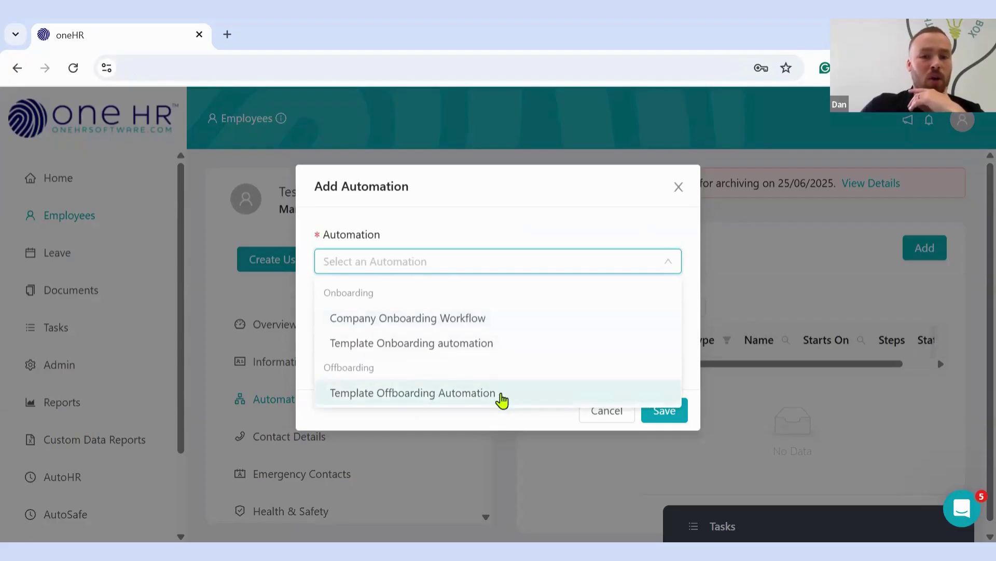
left_click(501, 395)
left_click(387, 340)
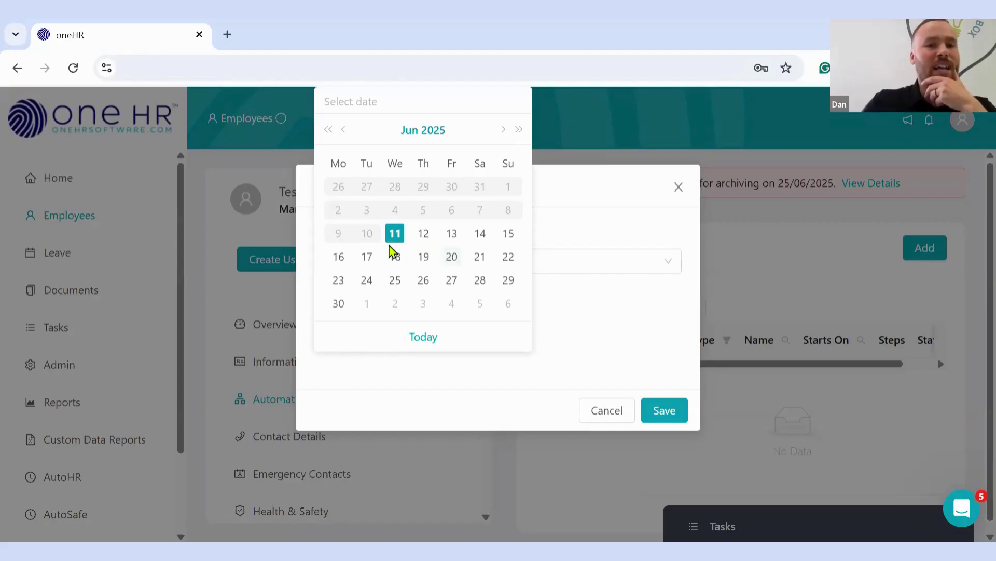
left_click(395, 233)
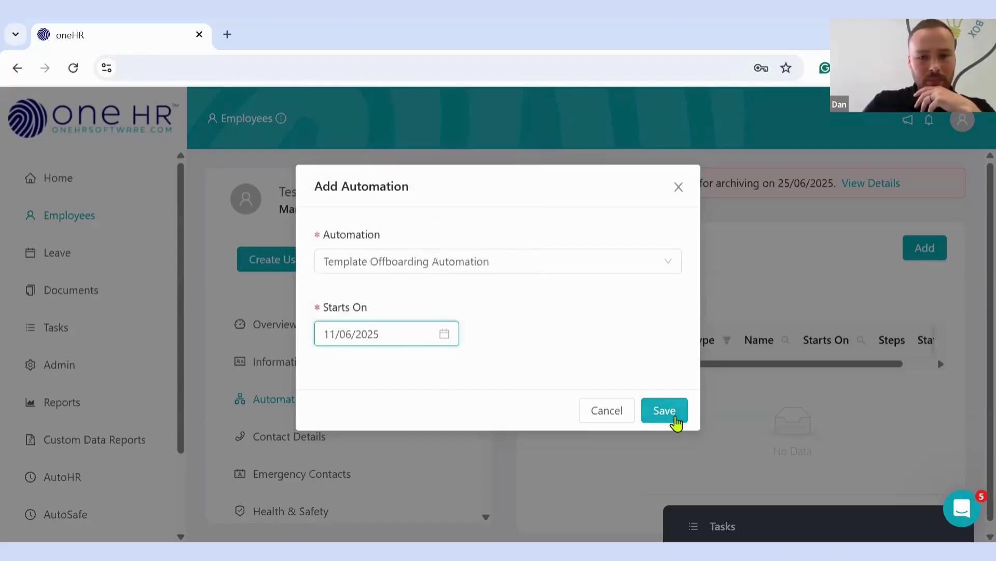
left_click(672, 414)
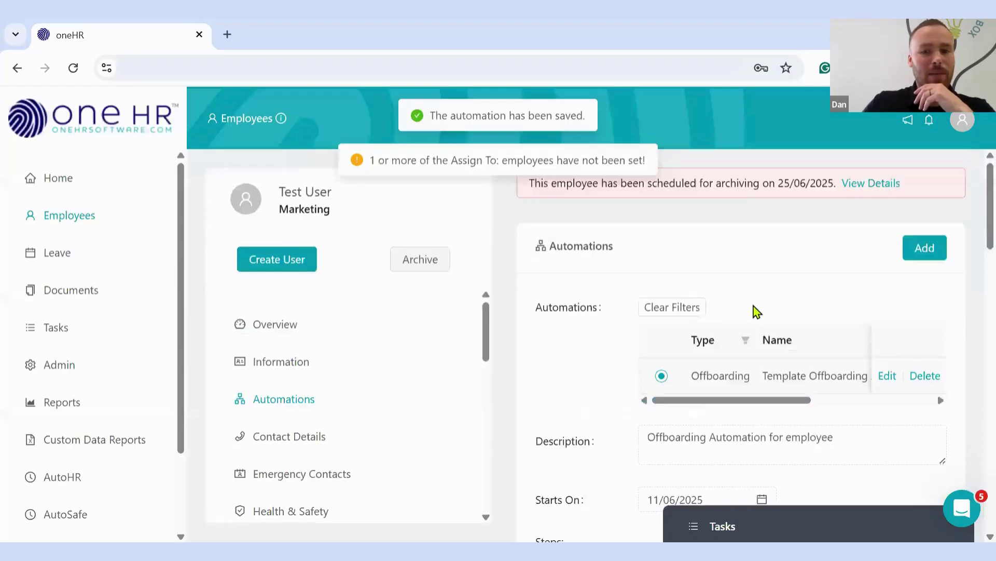
scroll(752, 309, "down", 5)
scroll(760, 310, "down", 3)
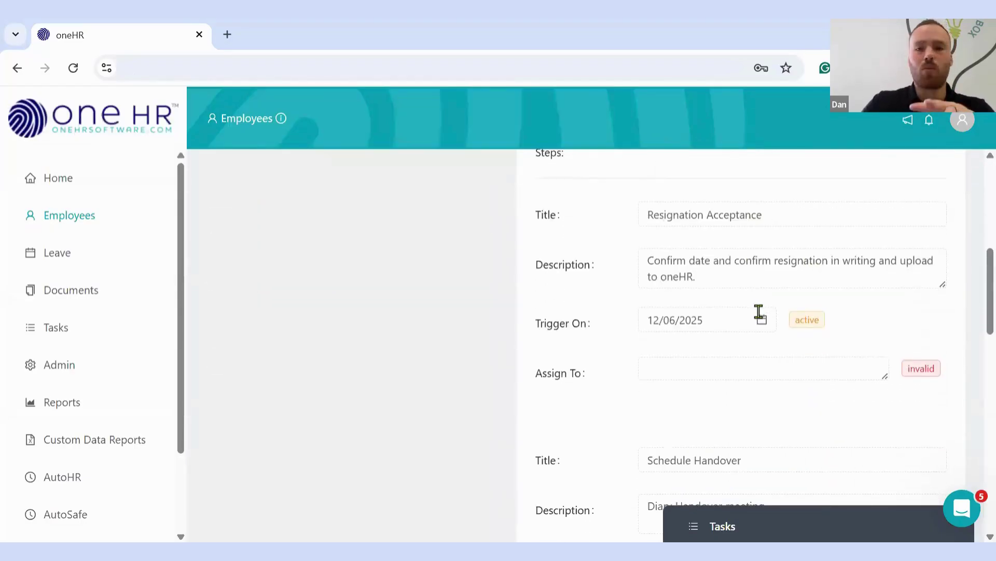
scroll(763, 314, "up", 8)
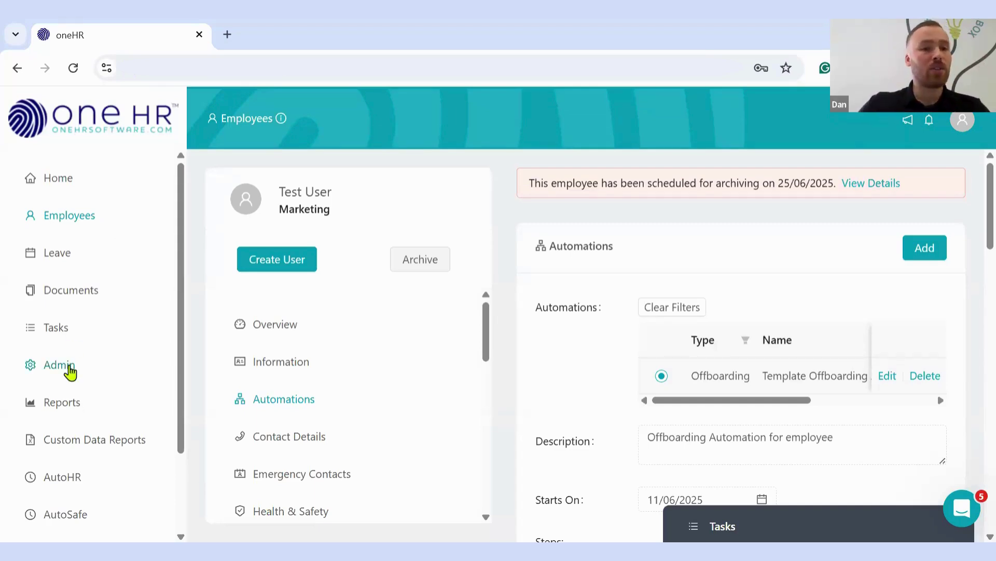
Filter the employee list in the Admin area's Employee Management section to Former employees
left_click(69, 369)
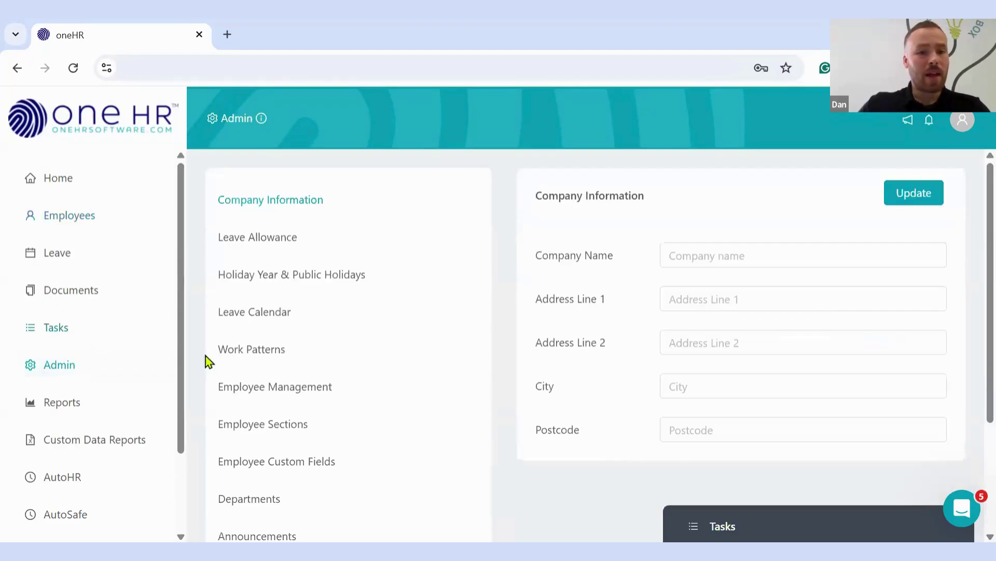
left_click(278, 396)
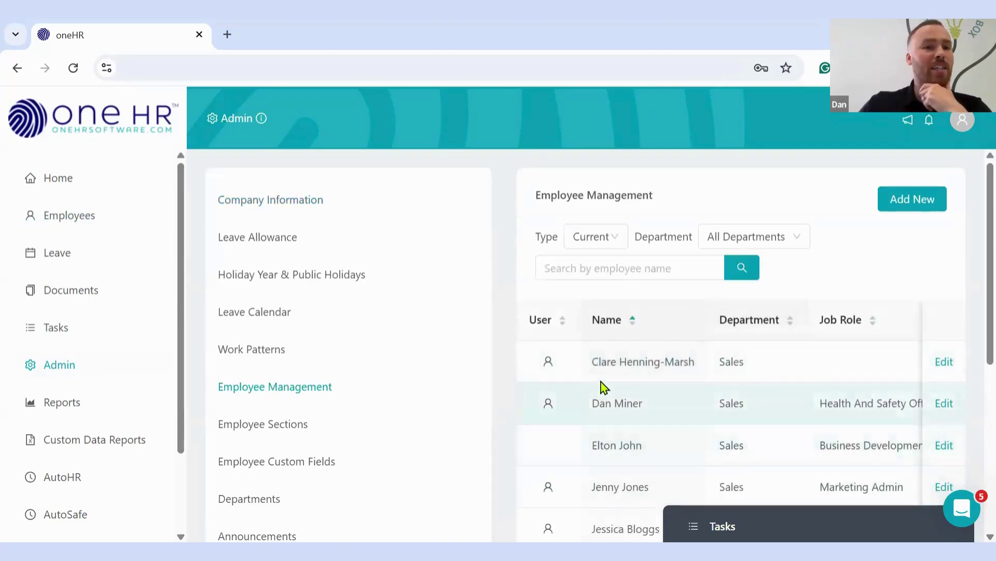
left_click(596, 244)
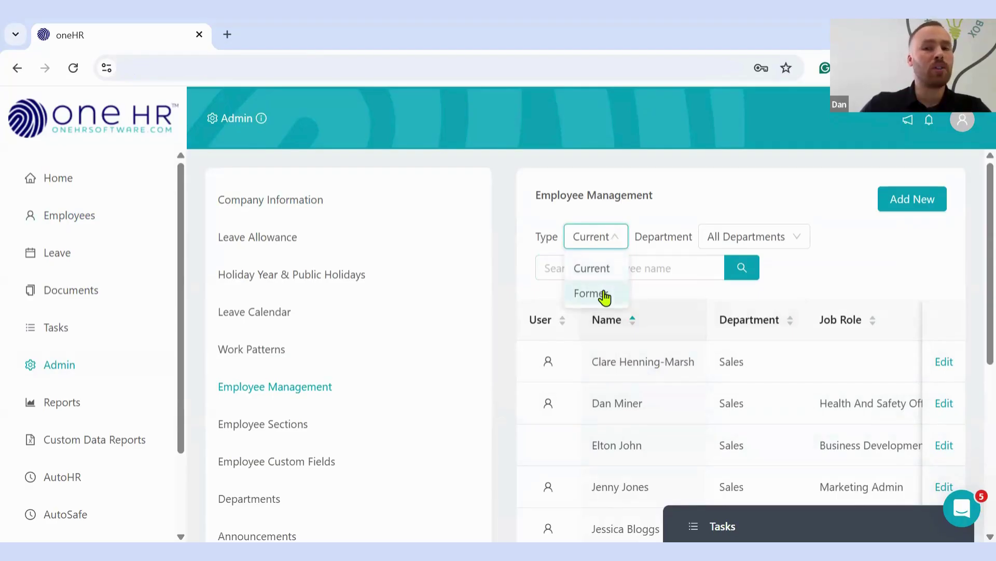
left_click(603, 295)
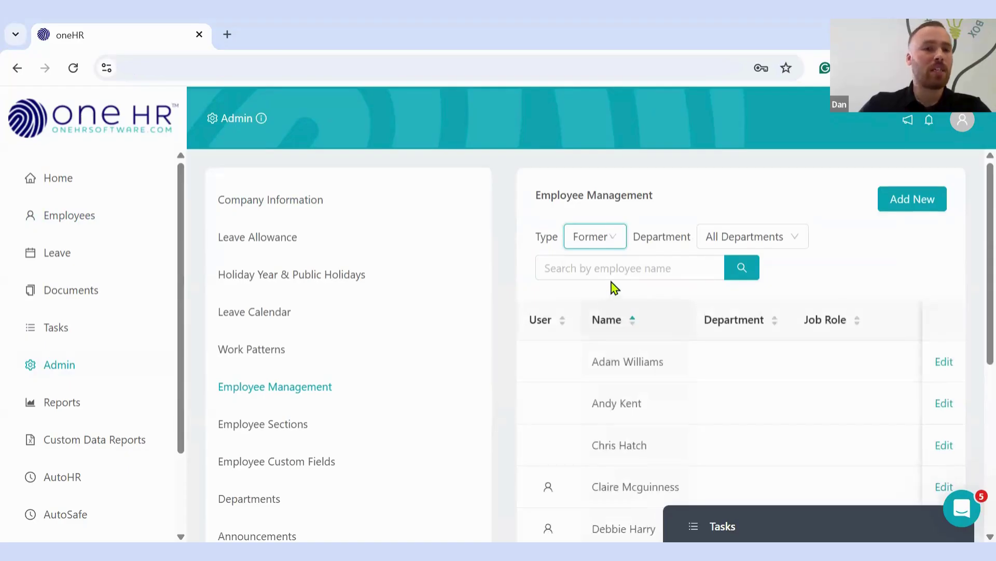
Restore the former employee who is listed as Accounts Manager in the Sales department
scroll(612, 276, "down", 1)
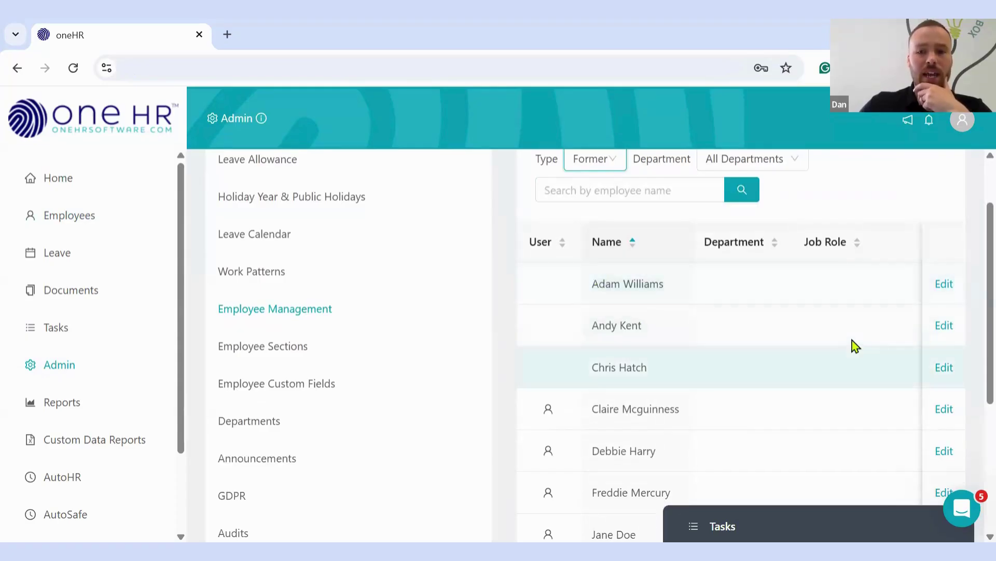
scroll(863, 345, "down", 3)
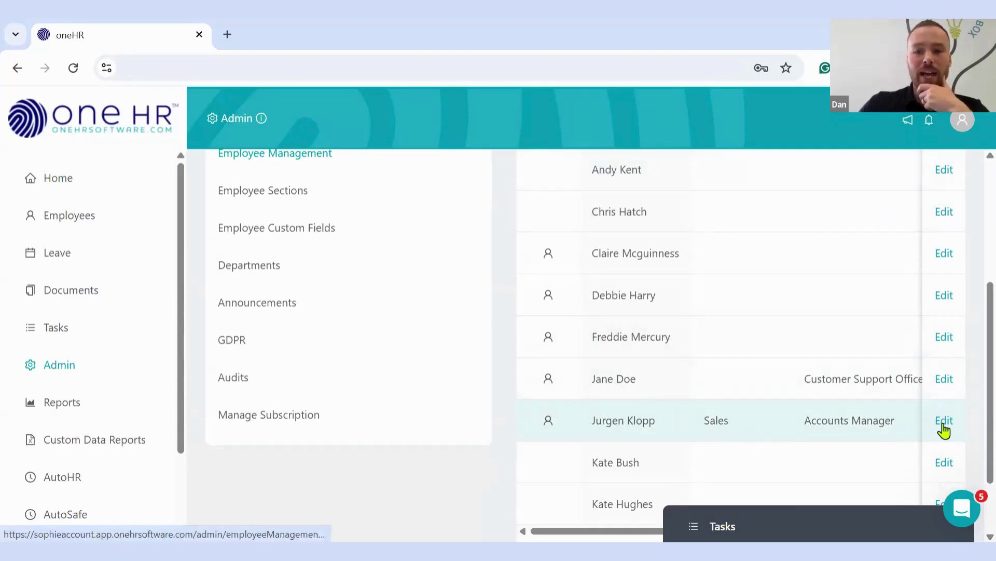
mouse_move(946, 433)
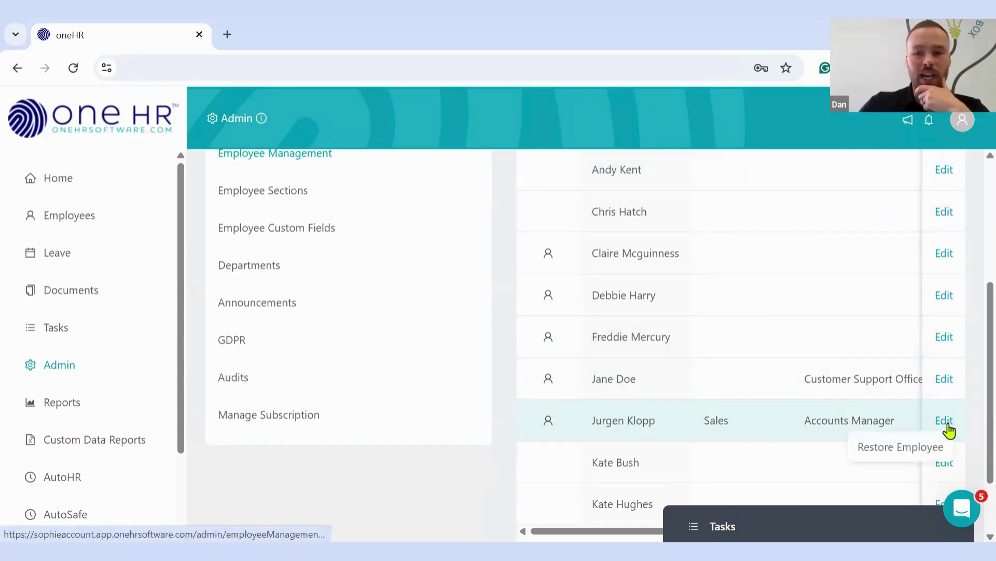
left_click(911, 452)
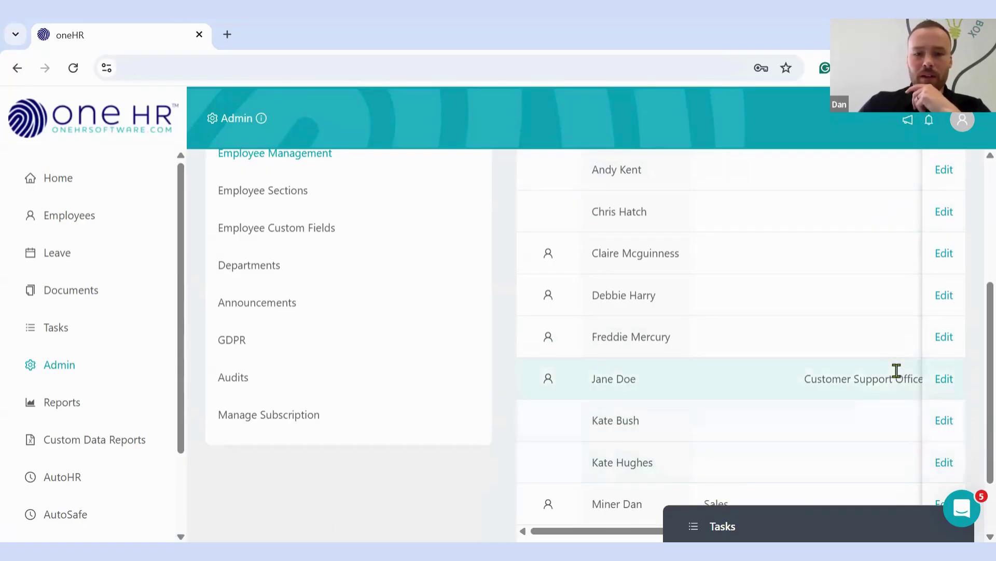
Open the profile of the restored Accounts Manager in the Sales department from the current employees list
left_click(105, 215)
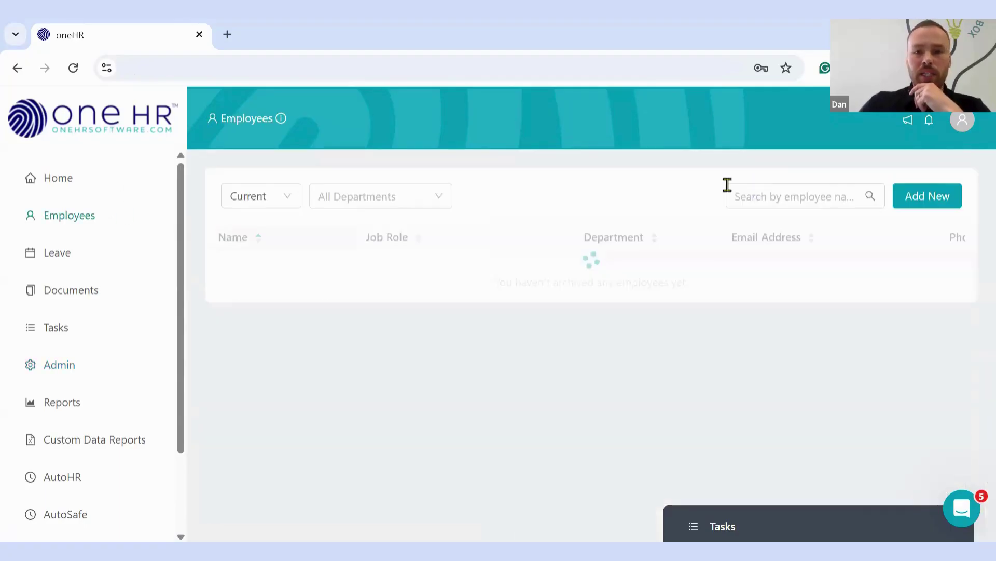
left_click(810, 189)
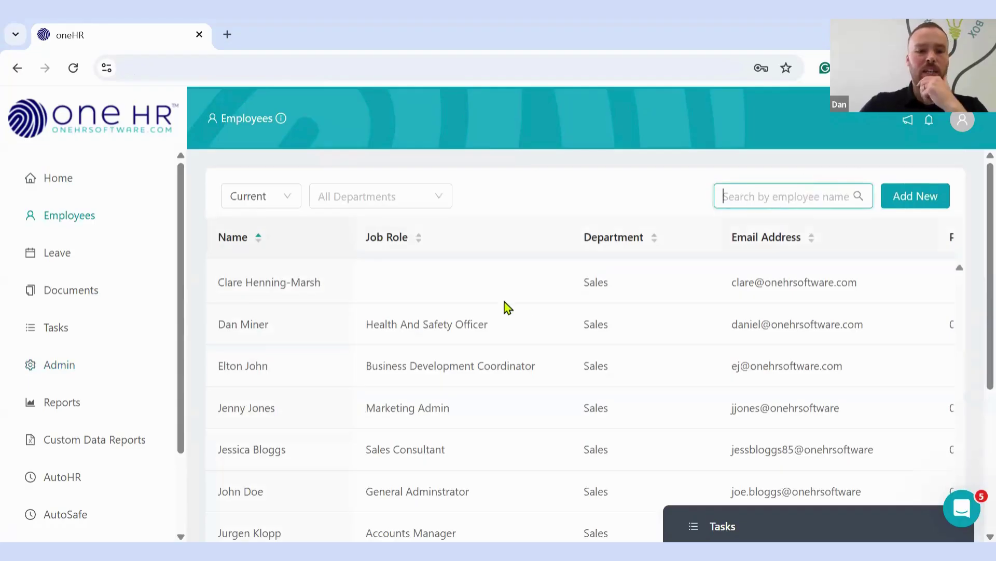
scroll(292, 374, "down", 3)
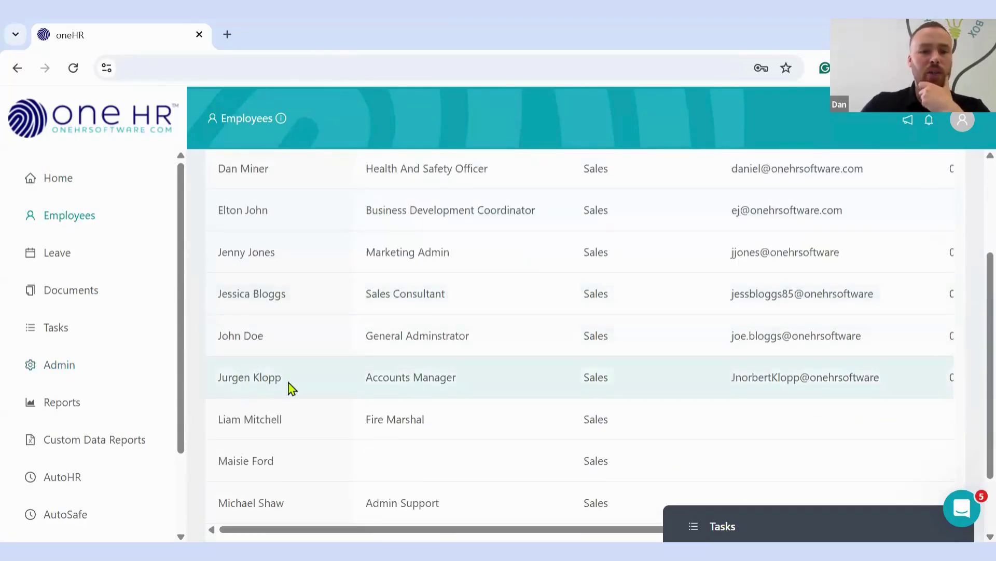
left_click(303, 377)
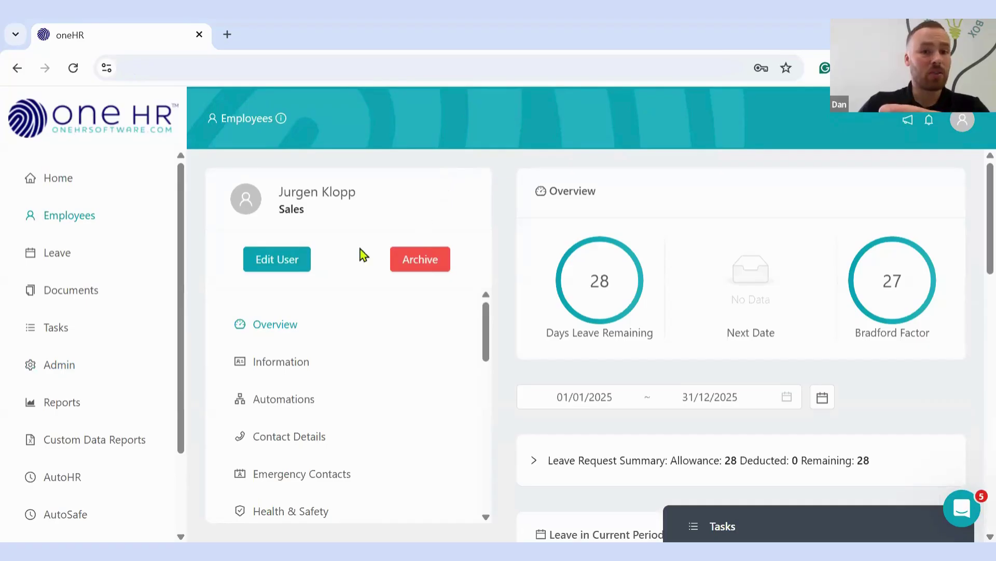
Set the restored employee's user account to Enabled with Re-send Welcome email, and close the user settings without updating
left_click(287, 263)
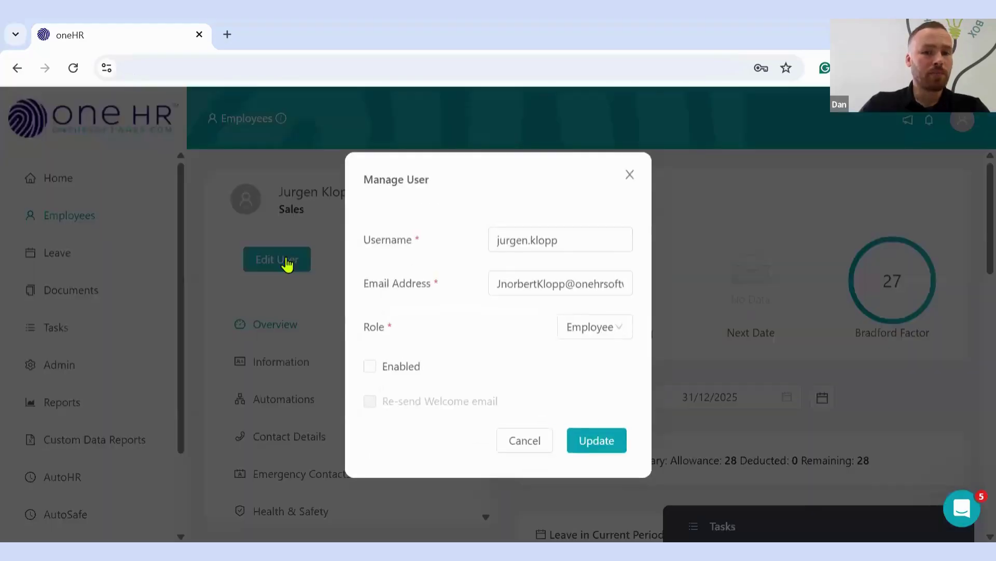
left_click(368, 369)
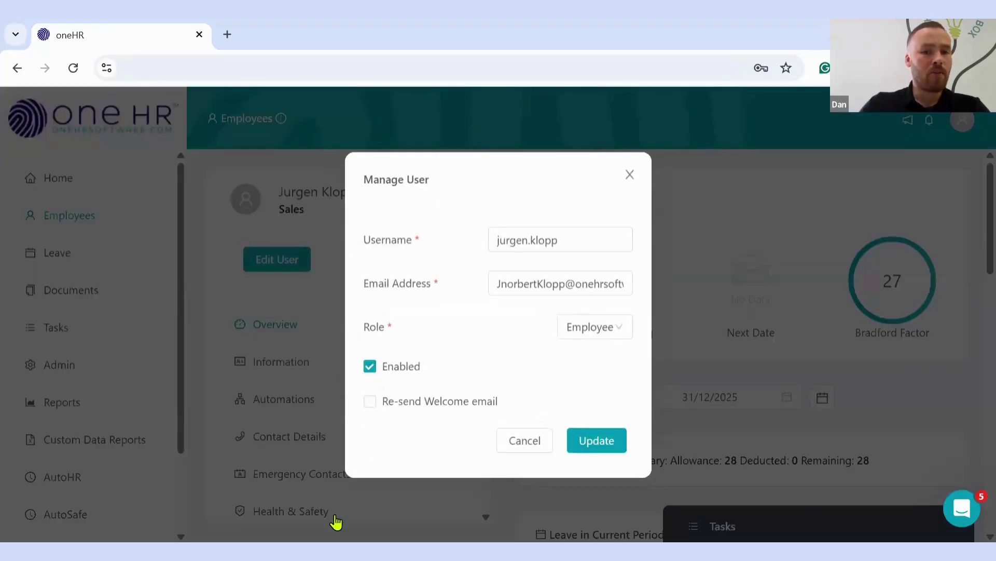
left_click(372, 406)
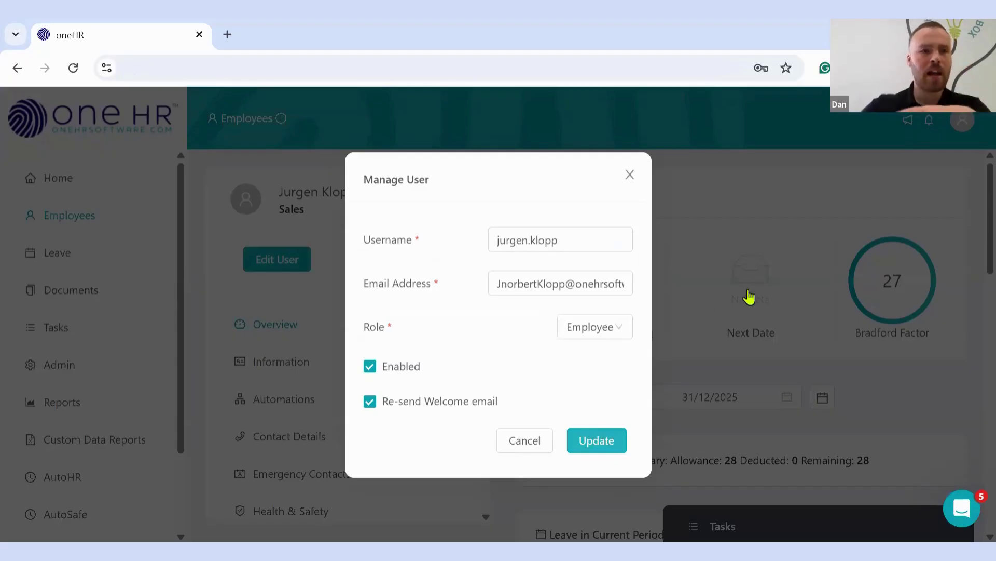
left_click(630, 174)
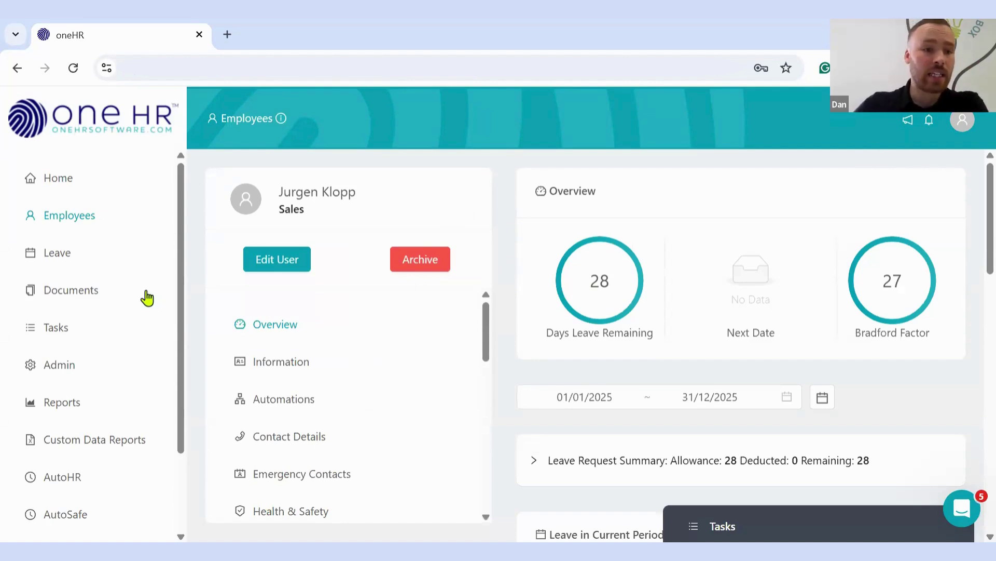
Open the GDPR settings in the Admin area and select the empty retention period for Employee
left_click(67, 370)
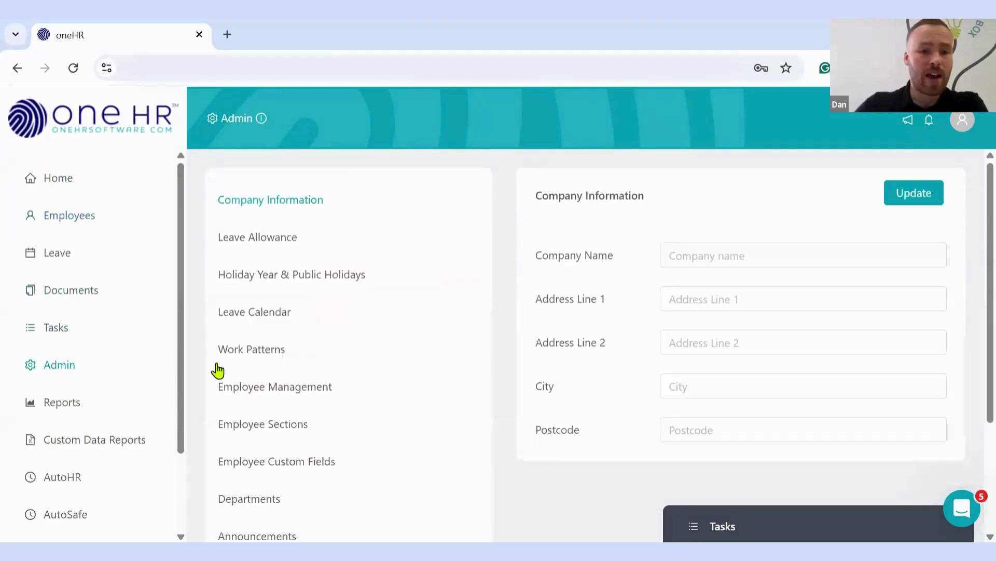
scroll(223, 369, "down", 3)
left_click(234, 417)
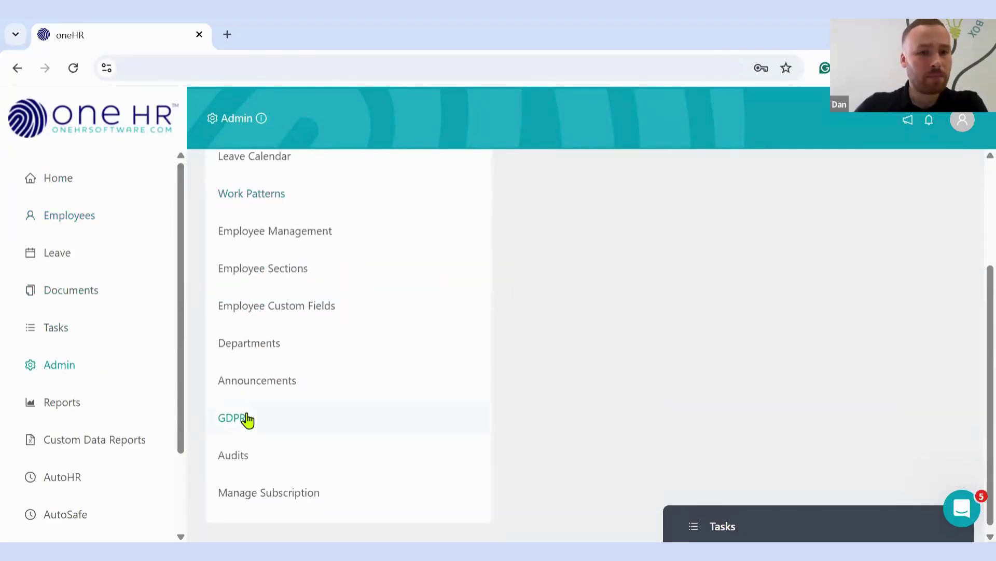
scroll(634, 289, "up", 3)
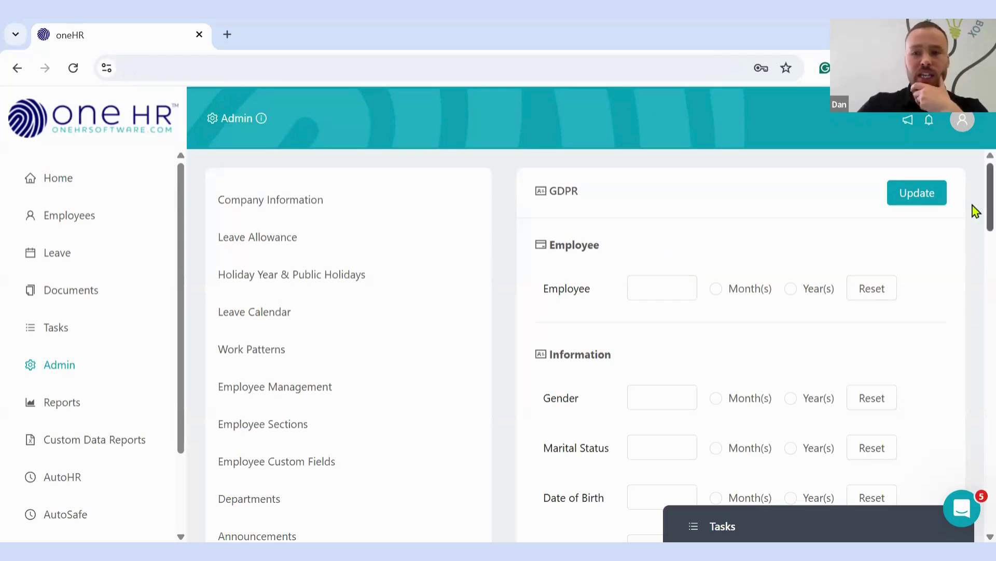
scroll(973, 217, "down", 1)
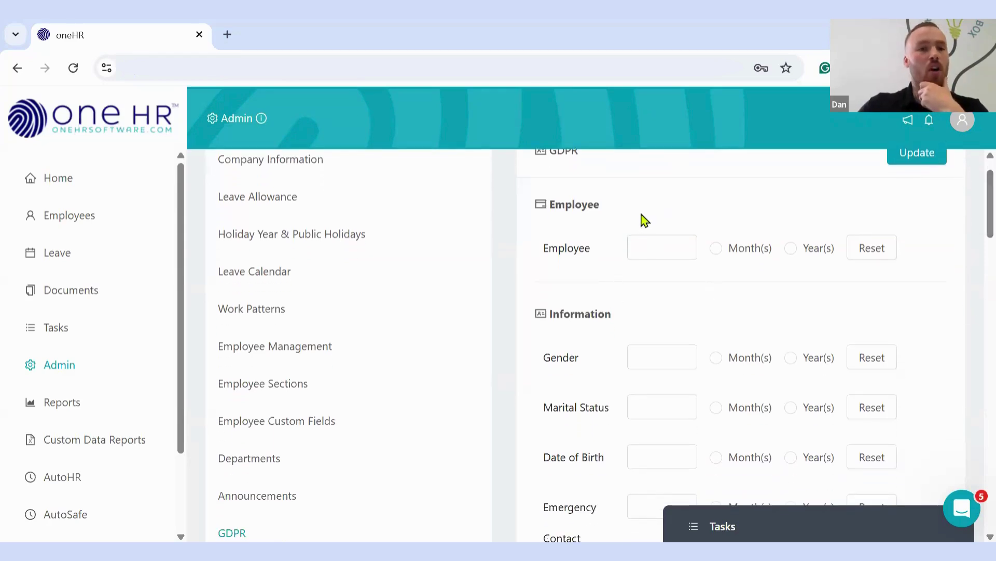
left_click(649, 249)
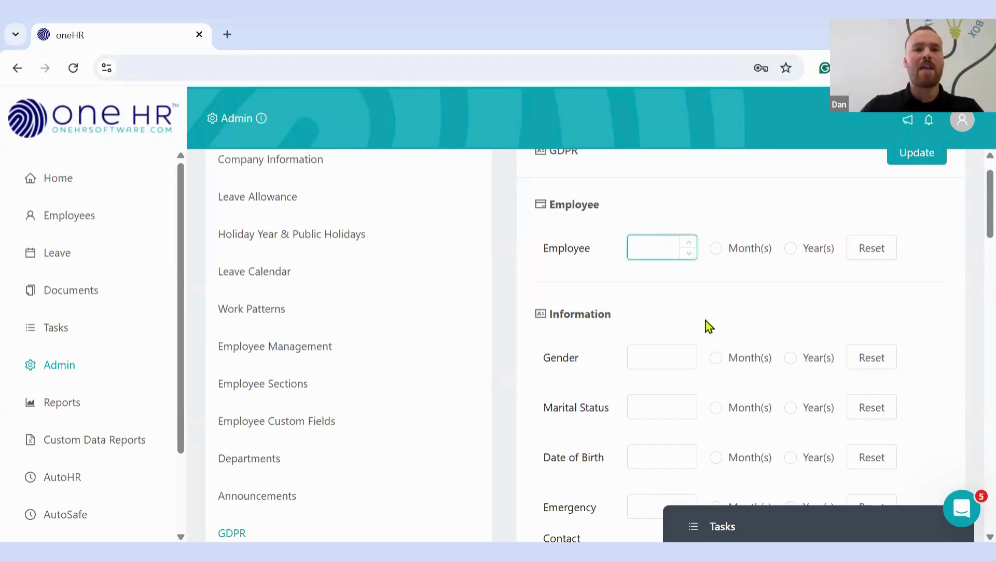
Examine the GDPR retention period options for each employee data category, from Information down to Training Matrix
scroll(737, 301, "down", 3)
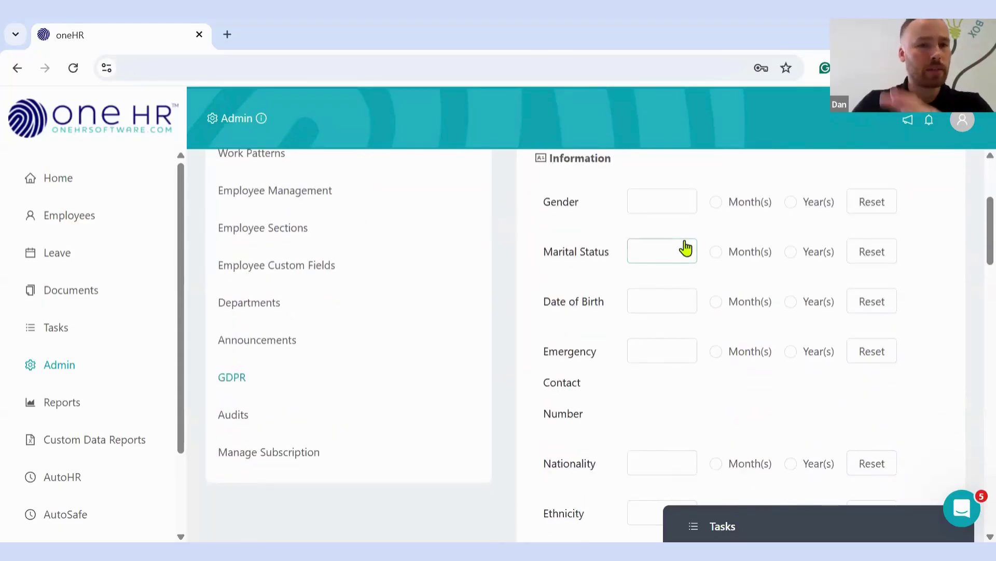
scroll(680, 247, "up", 2)
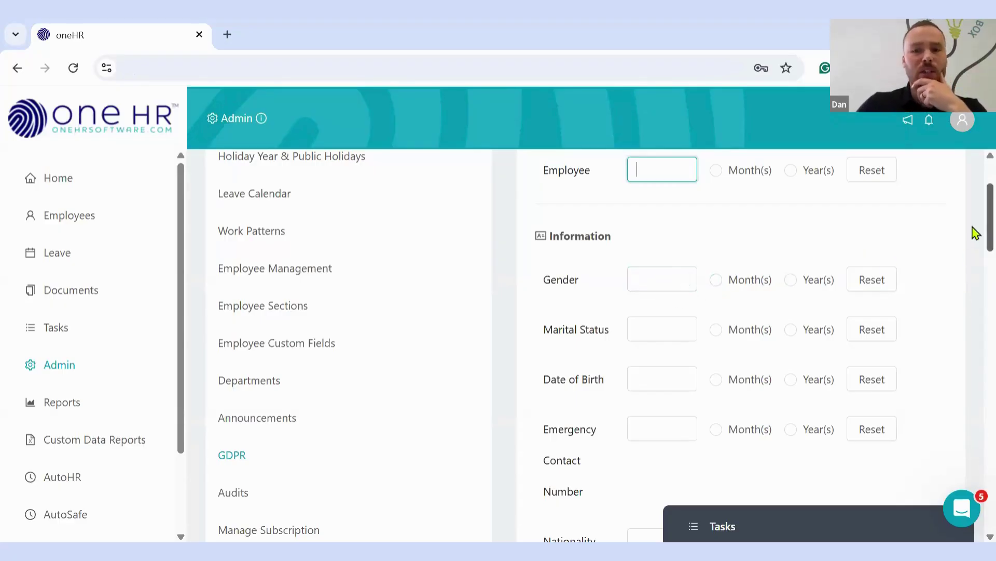
scroll(975, 239, "down", 4)
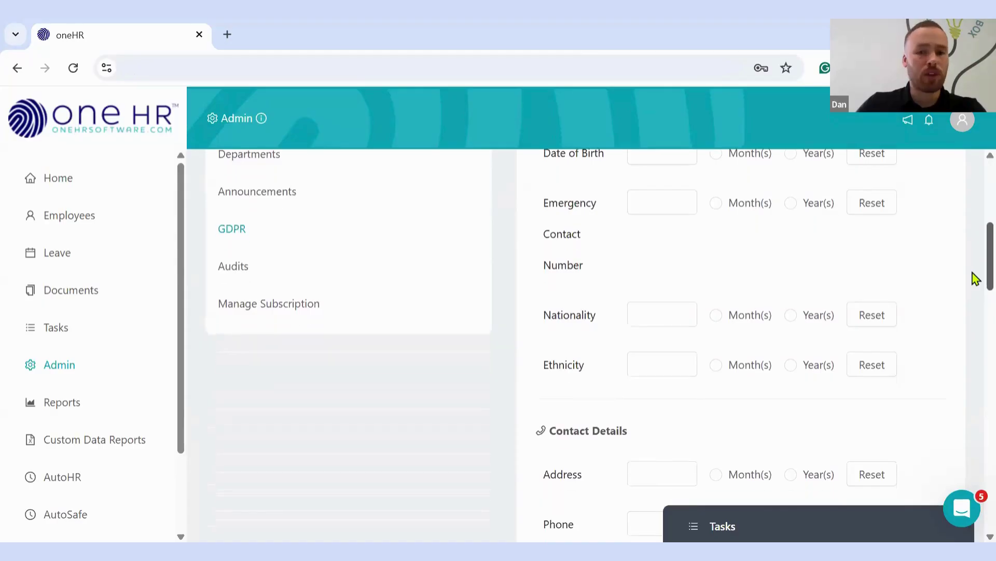
scroll(974, 280, "down", 4)
scroll(975, 363, "down", 15)
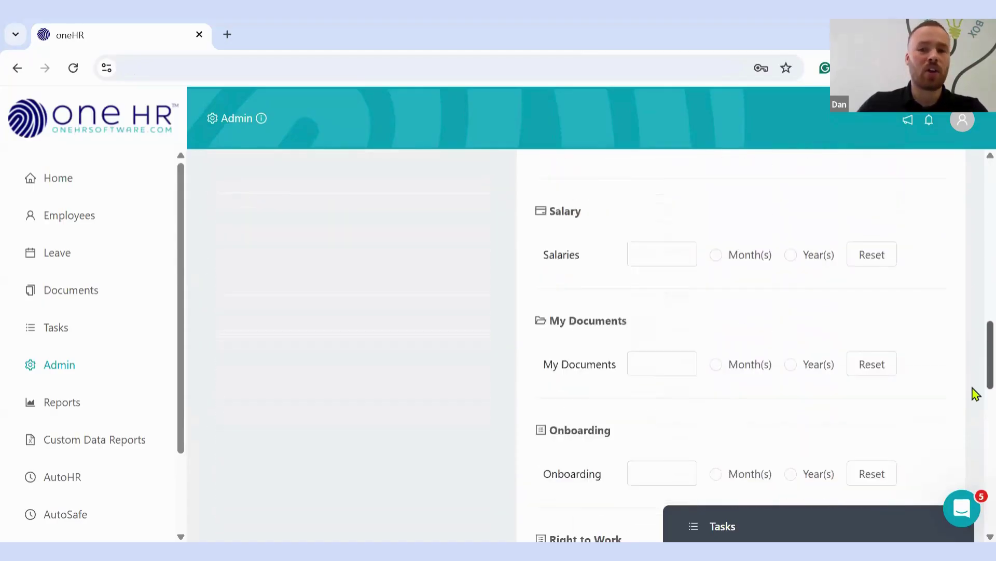
scroll(973, 481, "down", 5)
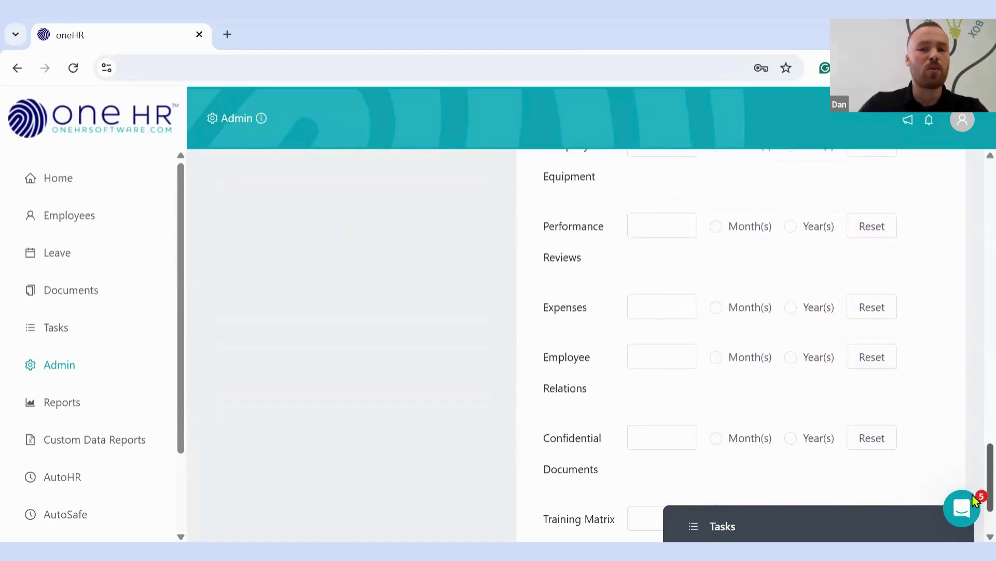
scroll(975, 498, "up", 10)
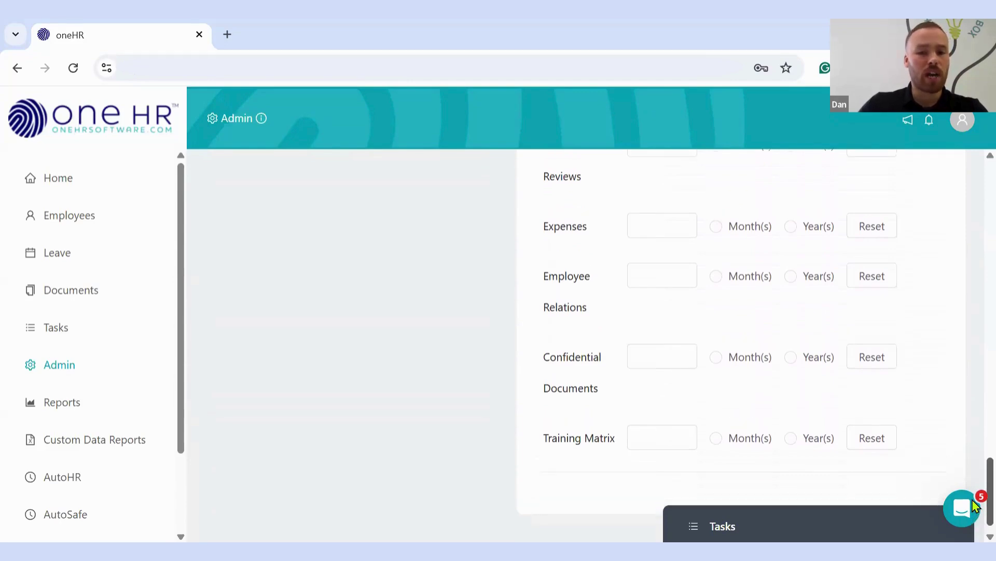
scroll(974, 363, "up", 20)
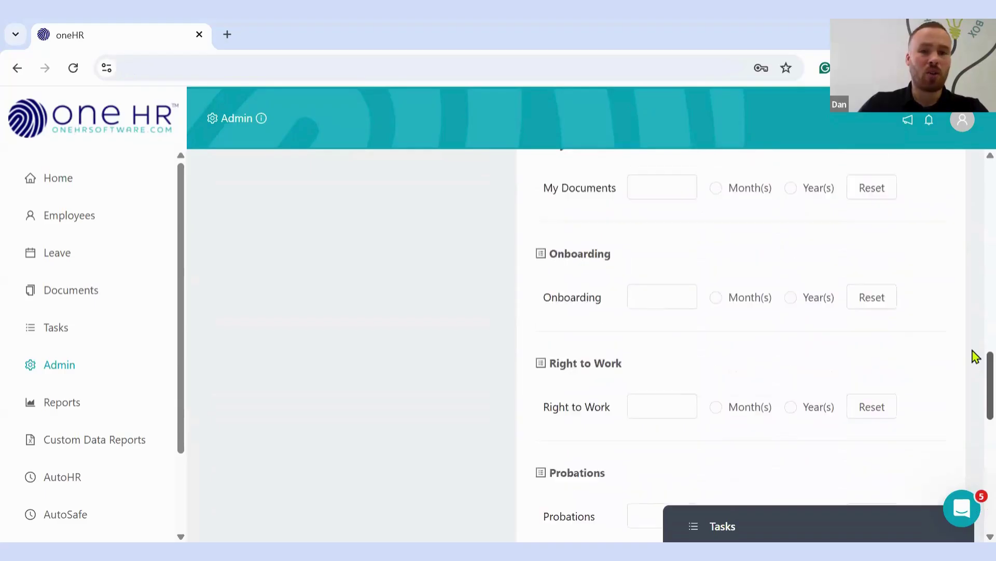